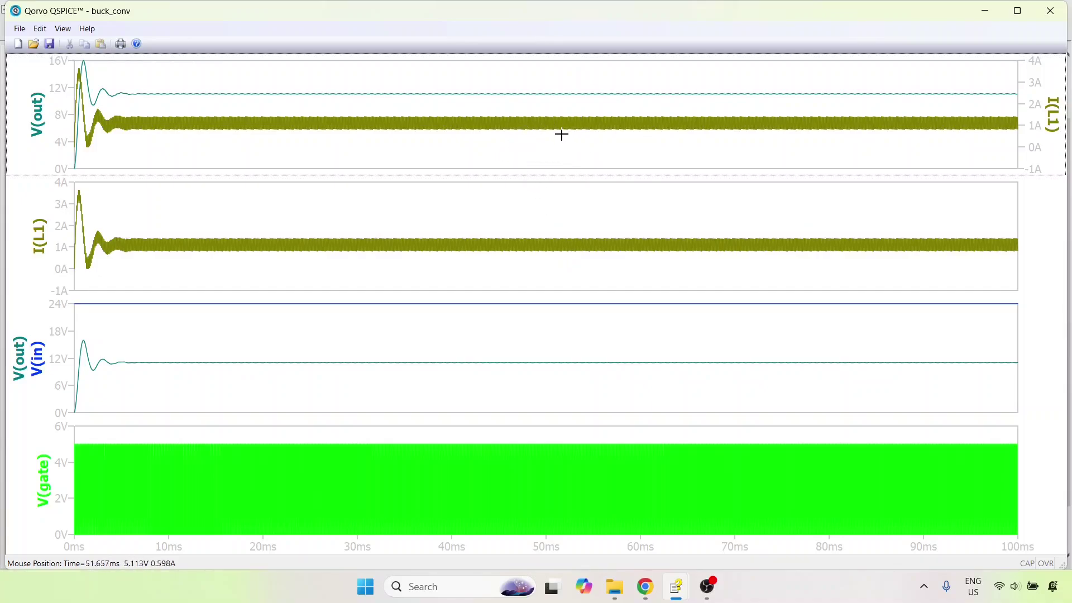
- Maximize the waveform window and show the grid on the V(in)/V(out), I(L1) and V(out)/I(L1) plots
click(1017, 13)
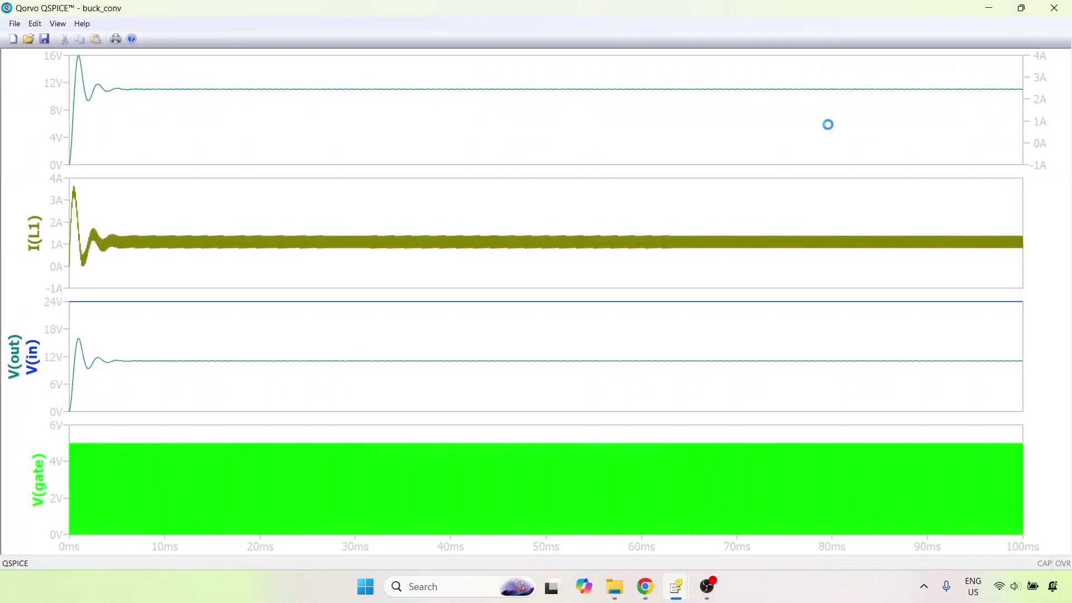
right_click(546, 347)
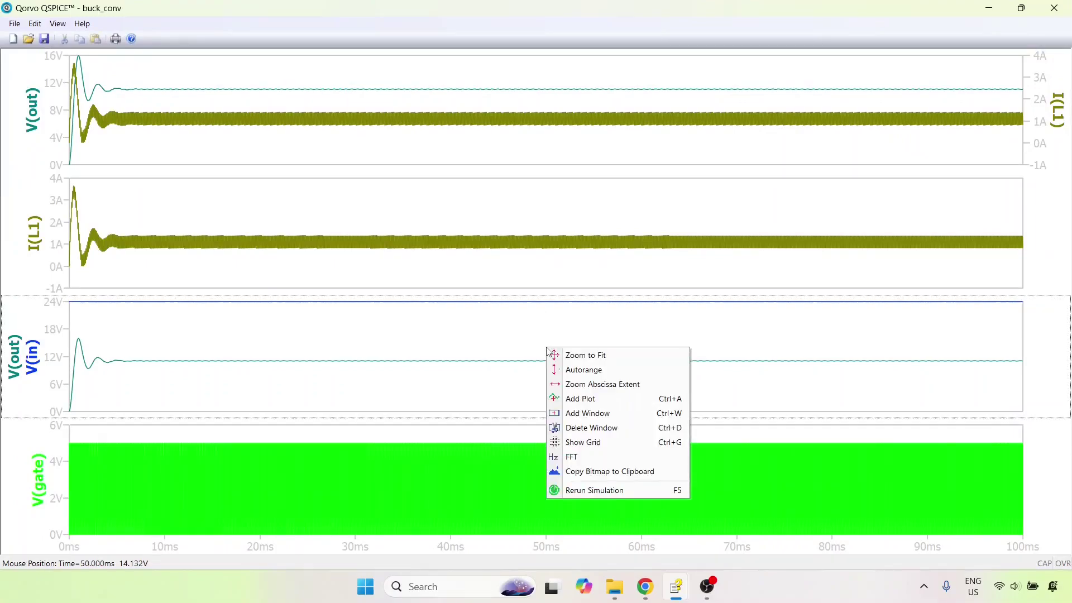
click(604, 446)
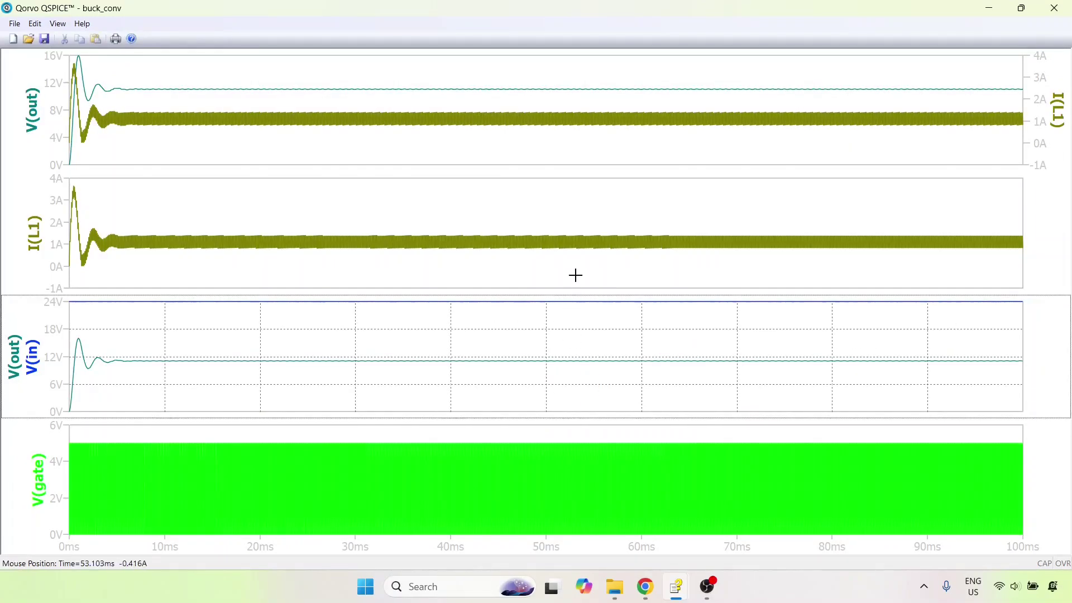
right_click(588, 211)
click(642, 306)
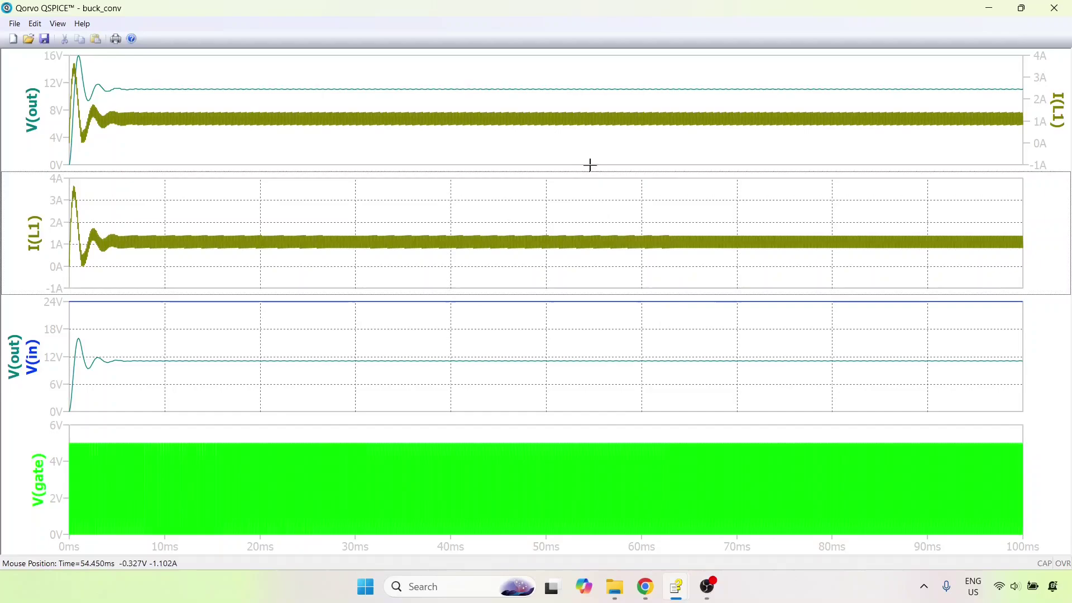
right_click(603, 87)
click(634, 183)
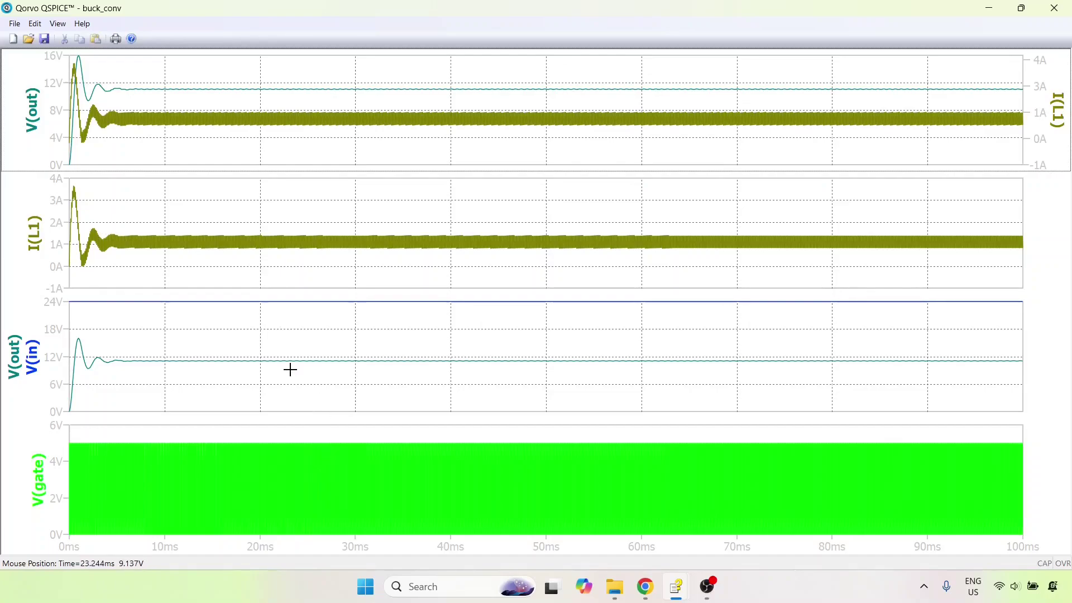
- Zoom in on the steady-state output voltage in the V(in)/V(out) plot, narrowing the time range to 16–24 ms
drag(207, 389, 338, 292)
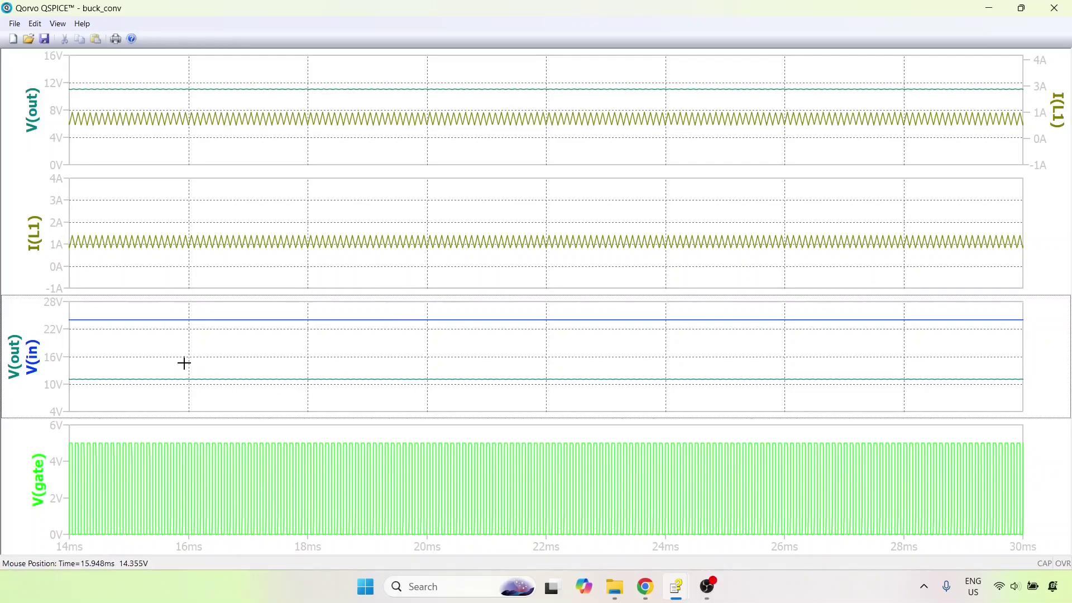
drag(178, 362, 718, 408)
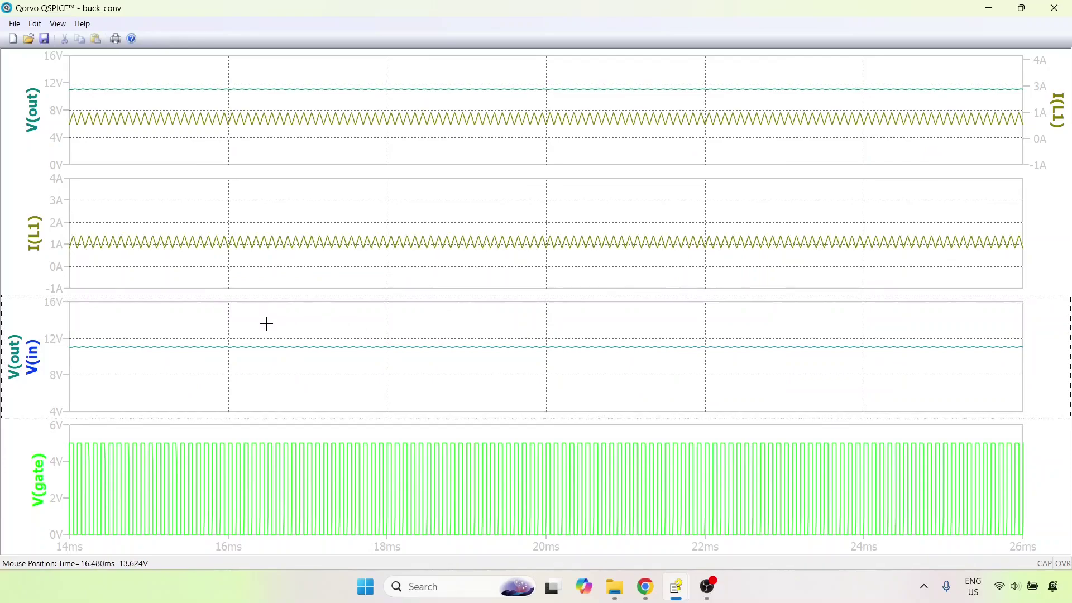
drag(266, 324, 714, 393)
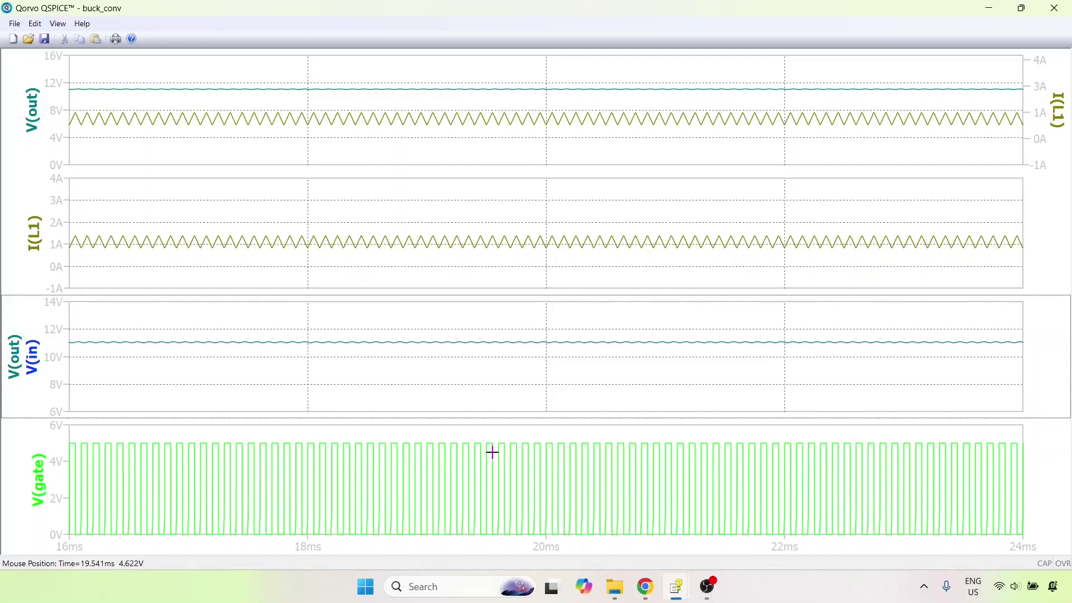
- Compare the gate pulse source and circuit values in the schematic with the simulated waveforms
mouse_move(673, 588)
click(661, 511)
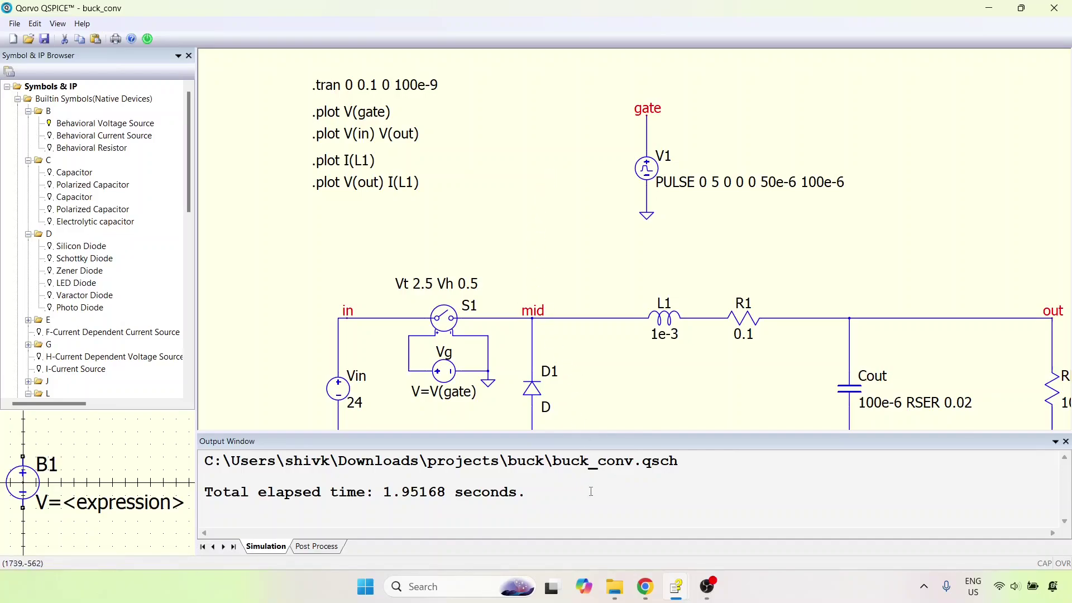
mouse_move(677, 587)
click(778, 517)
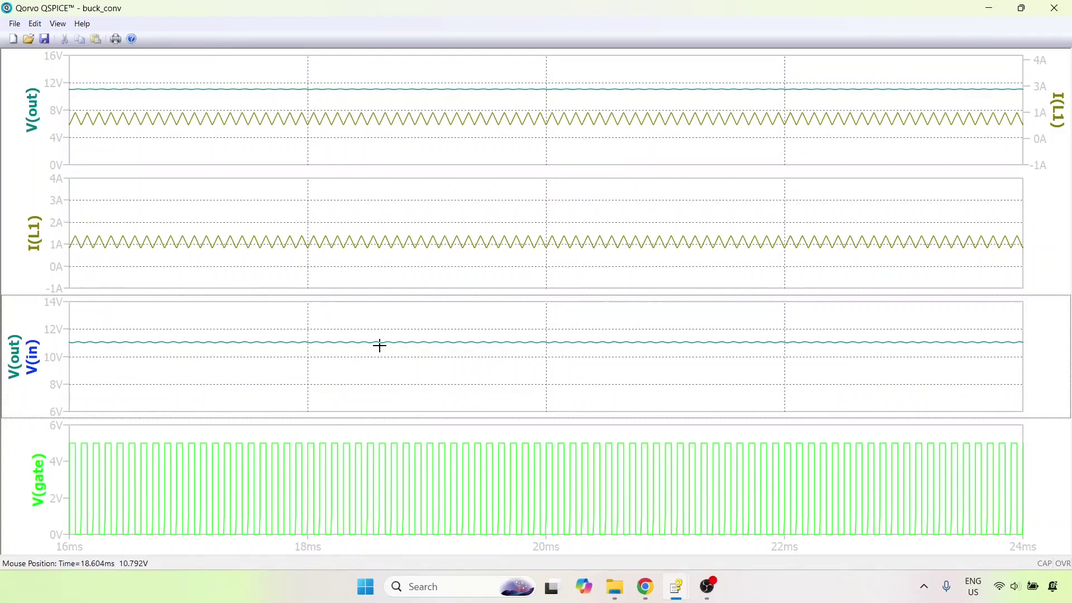
mouse_move(676, 586)
click(669, 555)
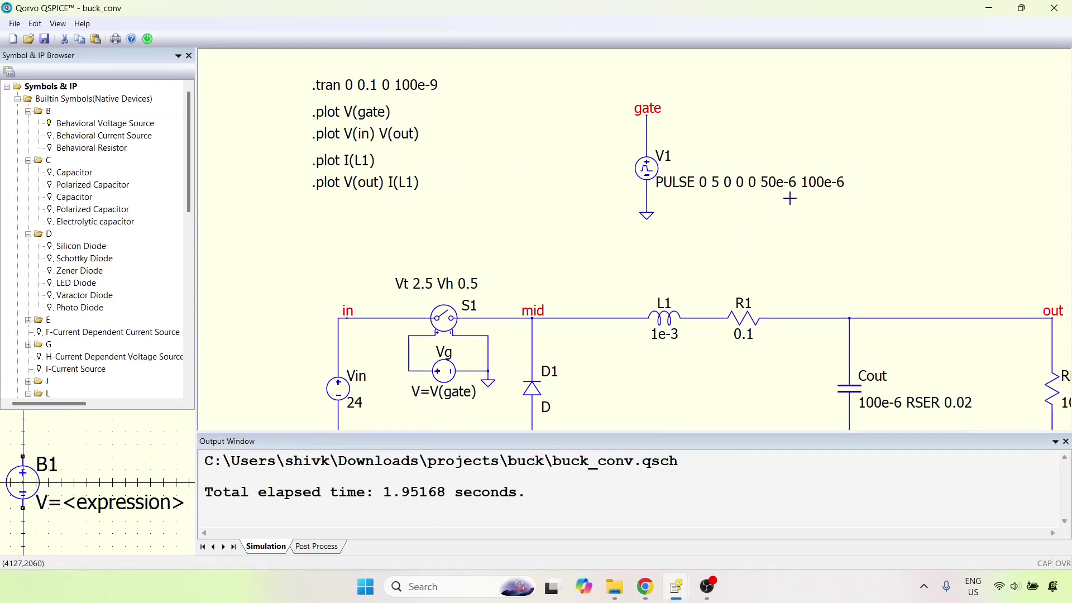
mouse_move(671, 590)
click(801, 505)
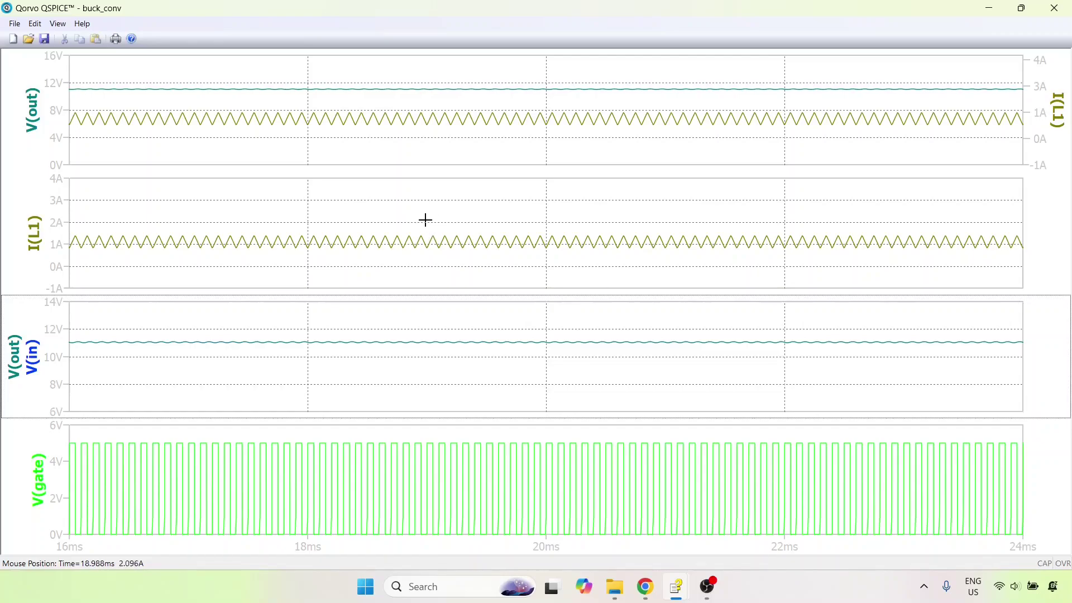
- Zoom the inductor current to 18.8–19.6 ms and swap plots so V(in) and V(out) sit above I(L1)
drag(424, 215, 489, 277)
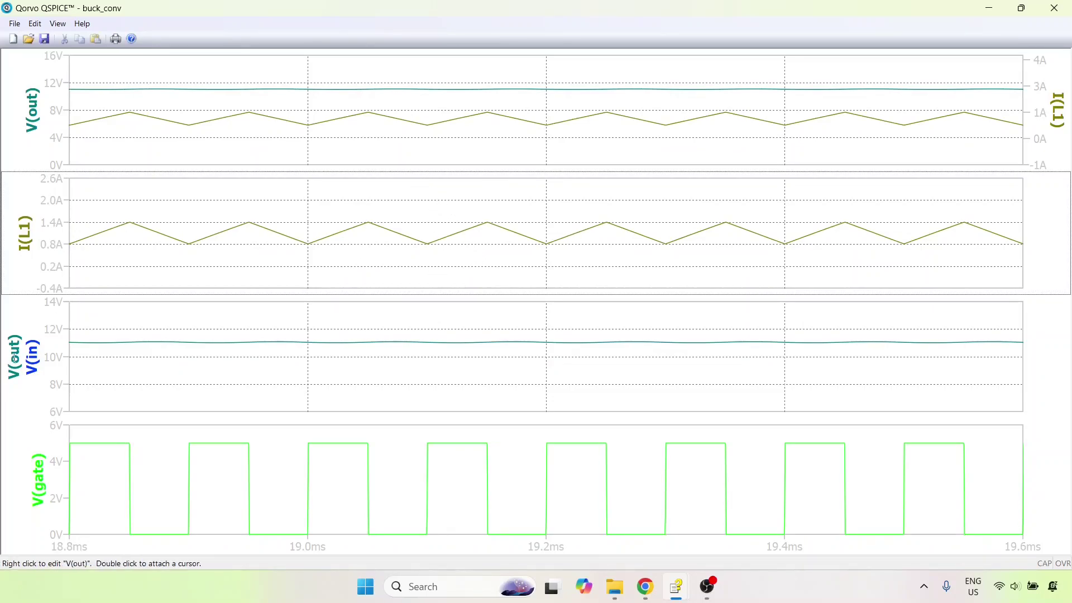
drag(15, 360, 17, 235)
drag(27, 335, 31, 232)
drag(1052, 252, 1055, 394)
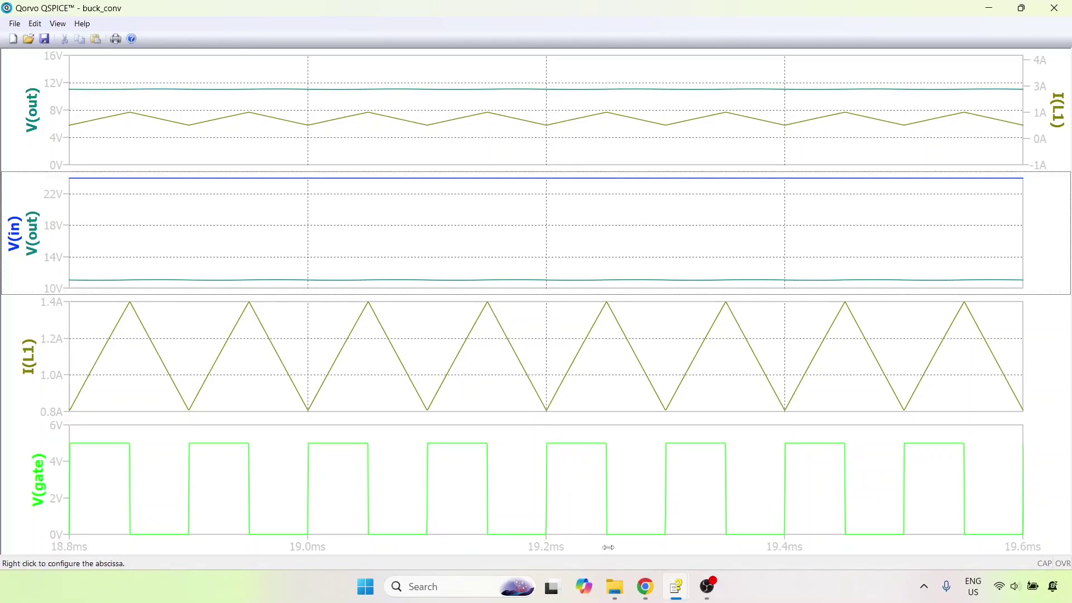
- Check the diode in the buck converter schematic and add its current I(D1) to the inductor current plot
mouse_move(674, 593)
click(666, 472)
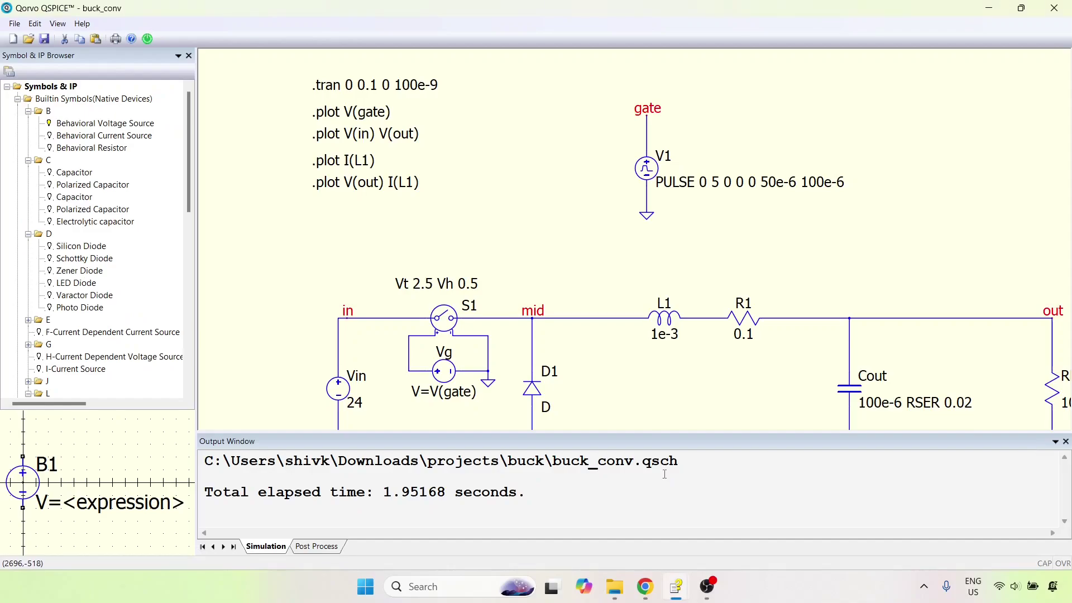
scroll(544, 351, down, 1)
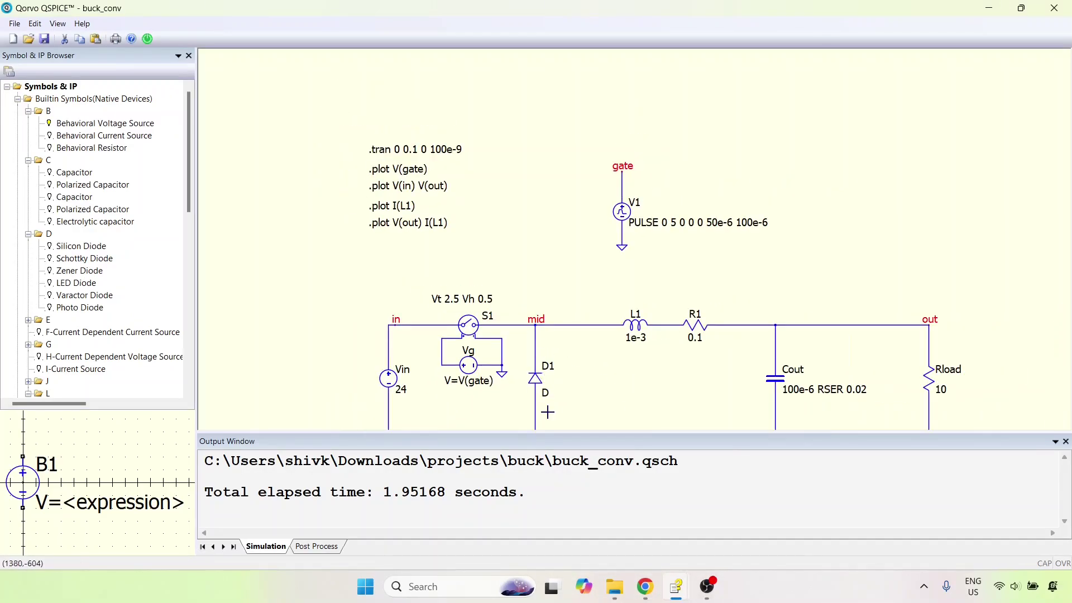
drag(576, 386, 567, 341)
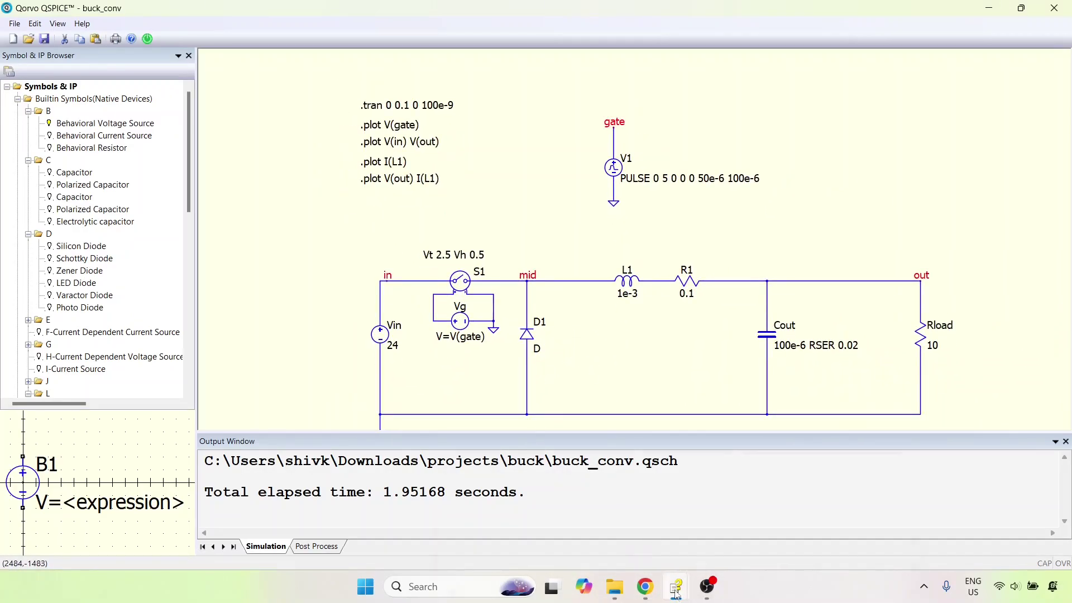
mouse_move(676, 593)
click(782, 508)
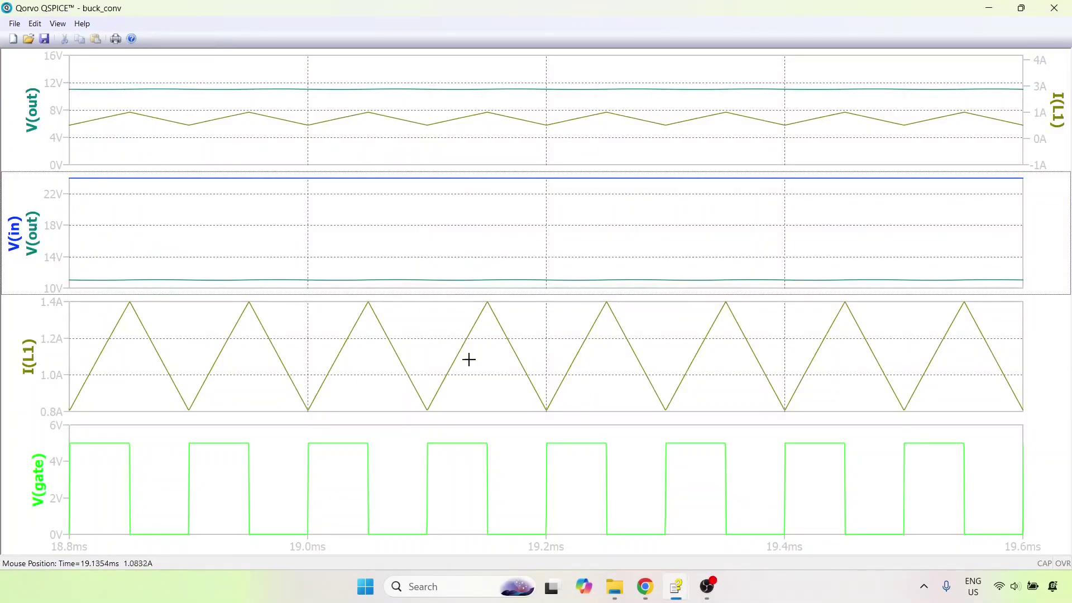
right_click(435, 336)
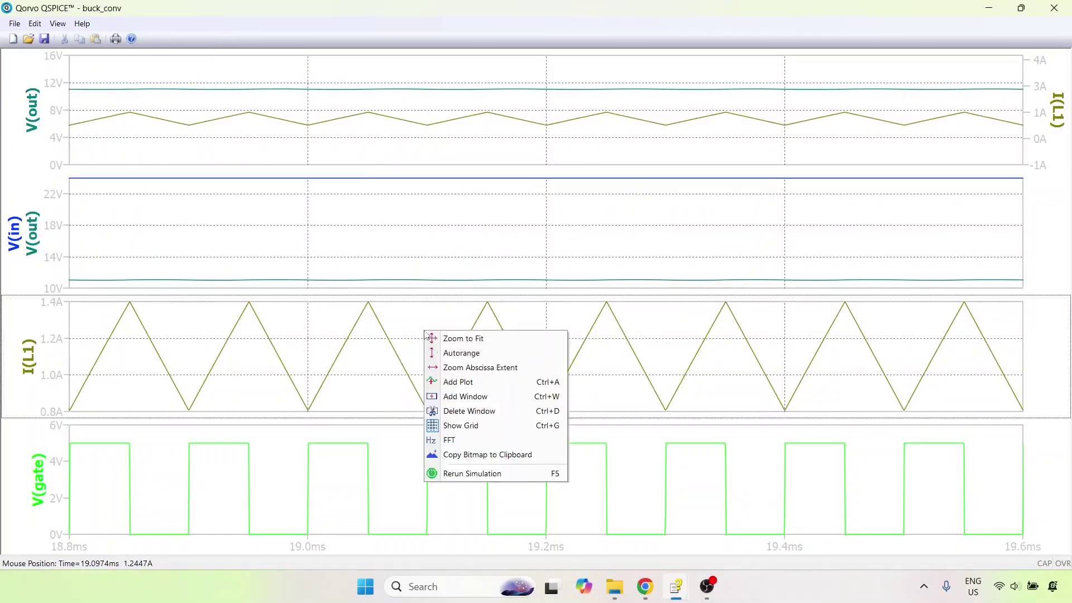
click(466, 380)
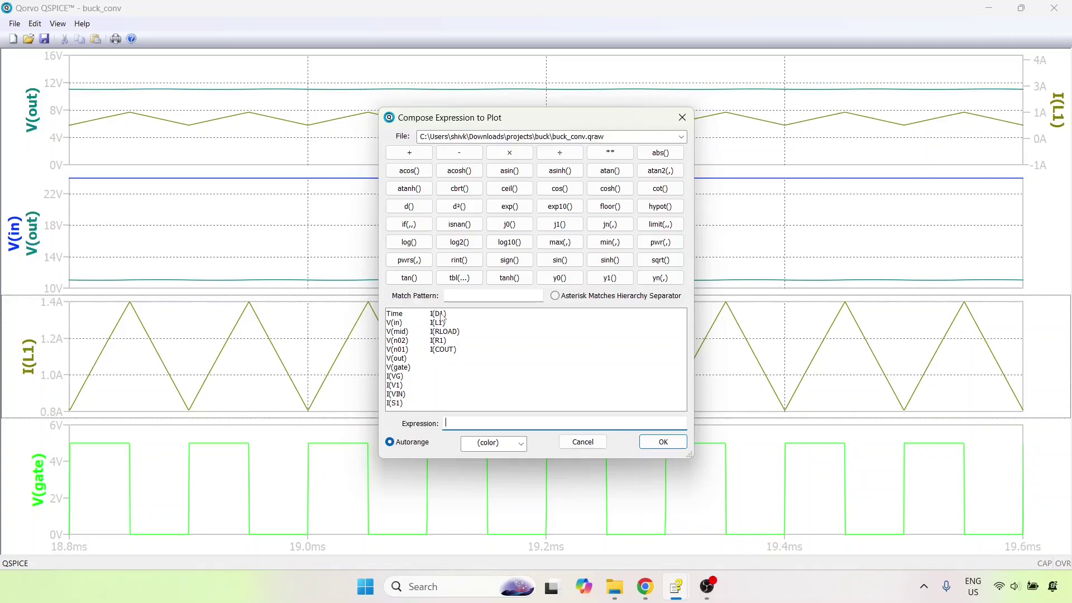
click(439, 314)
click(651, 442)
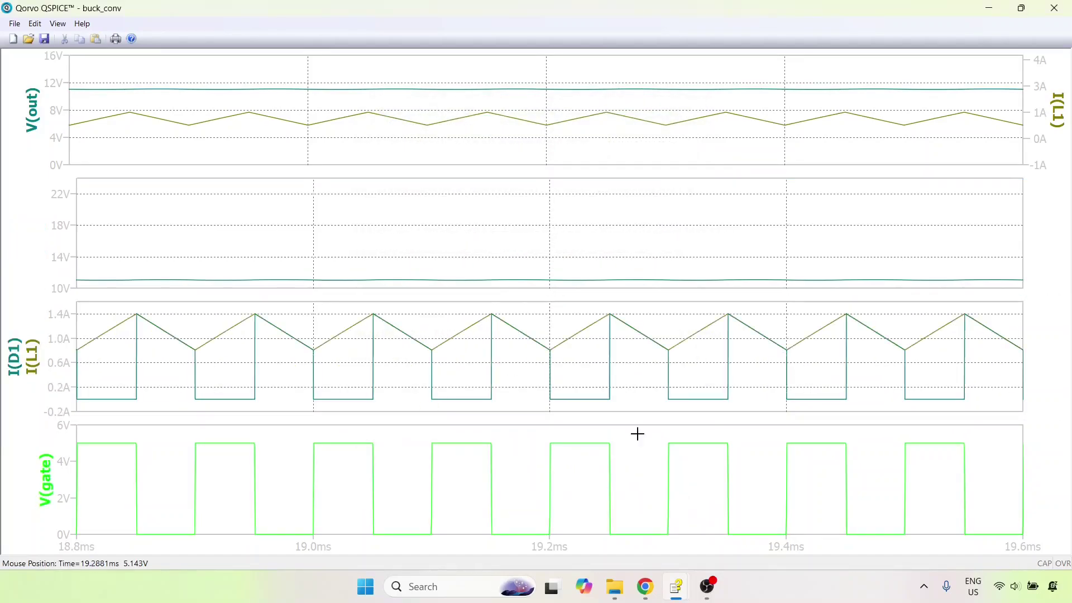
click(457, 354)
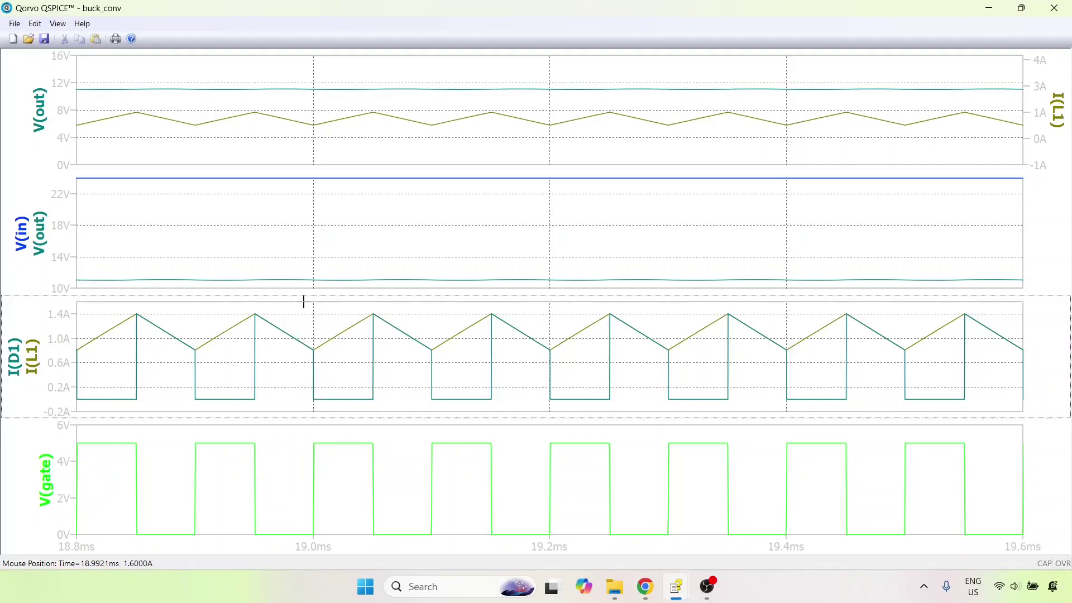
- Zoom in on a single switching cycle between 18.98 and 19.06 ms to inspect the diode and inductor currents
drag(304, 302, 514, 412)
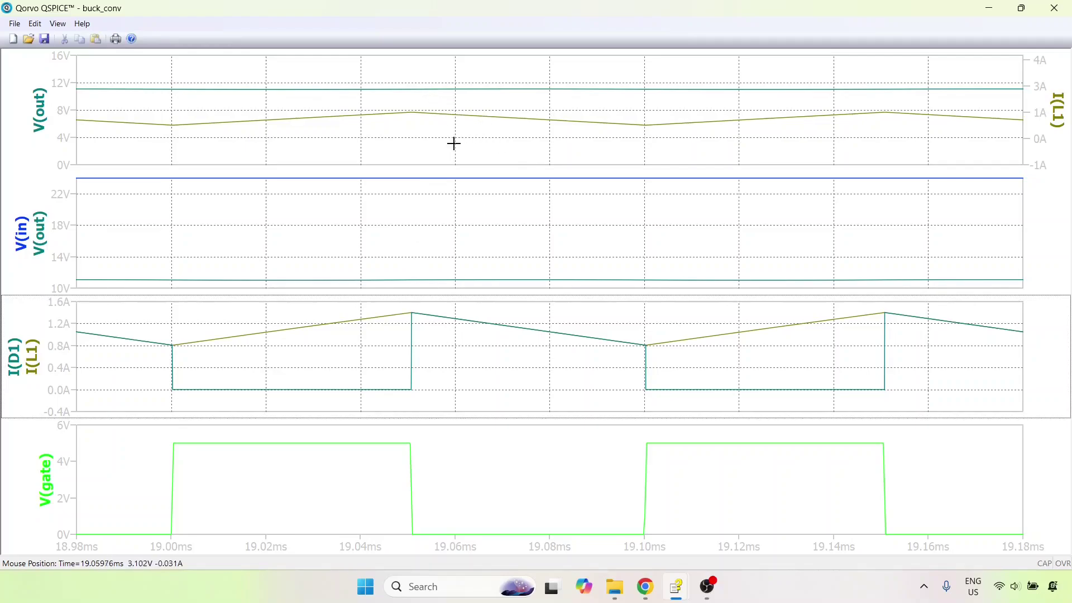
drag(151, 69, 450, 164)
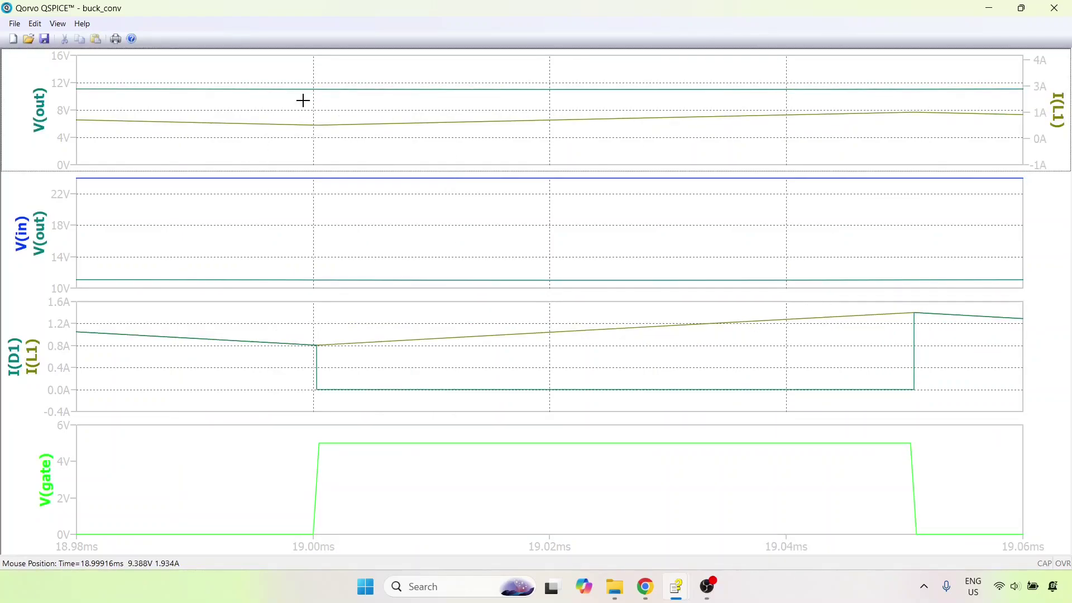
drag(303, 100, 936, 157)
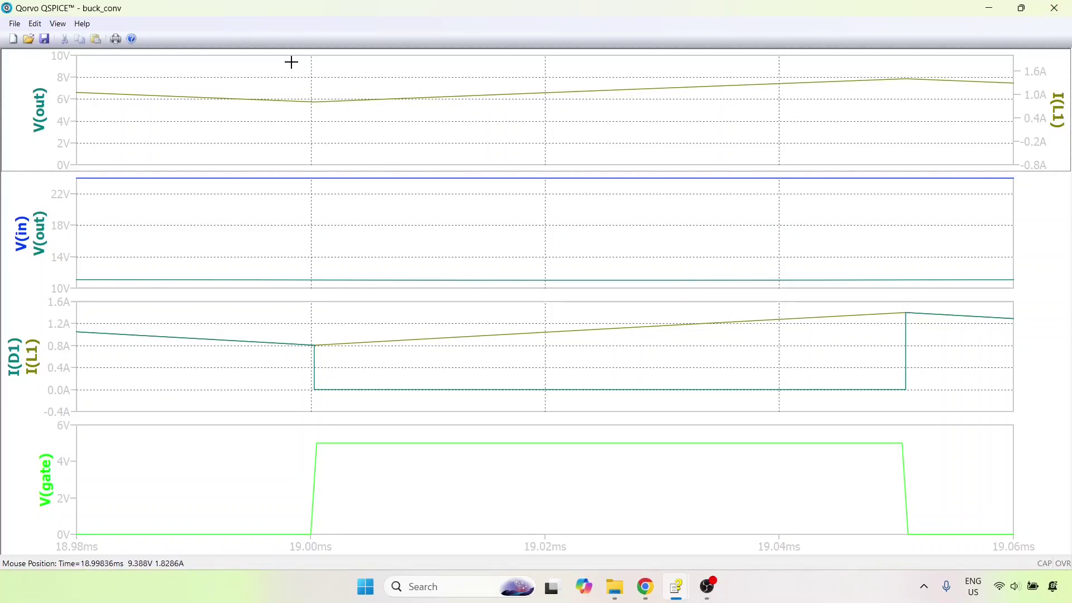
drag(292, 62, 973, 132)
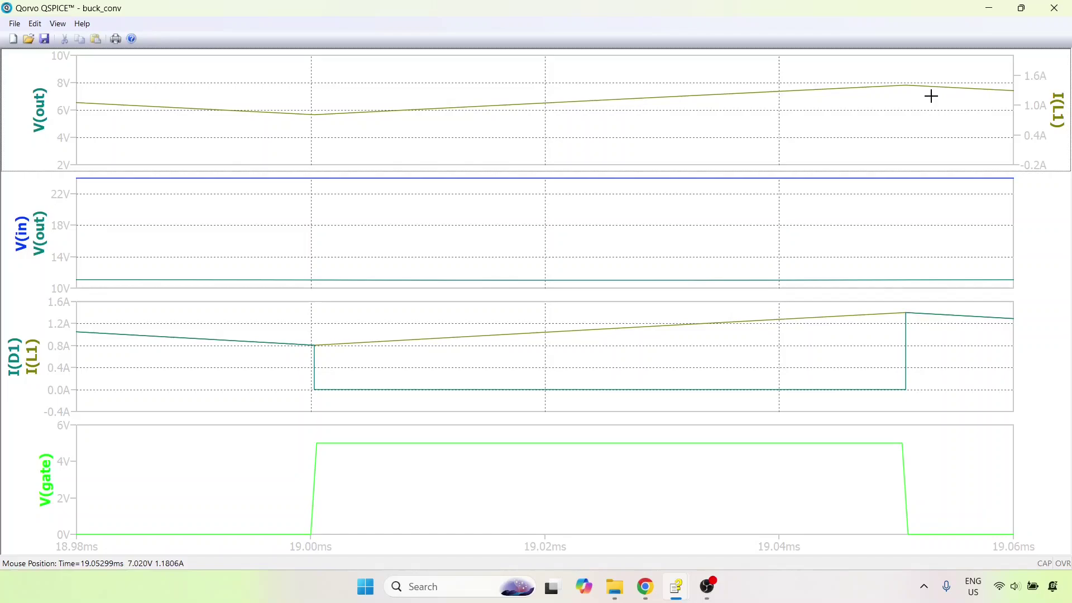
- Zoom to fit the V(out)/I(L1), I(D1)/I(L1) and V(in)/V(out) plots to restore the full simulation range
right_click(532, 65)
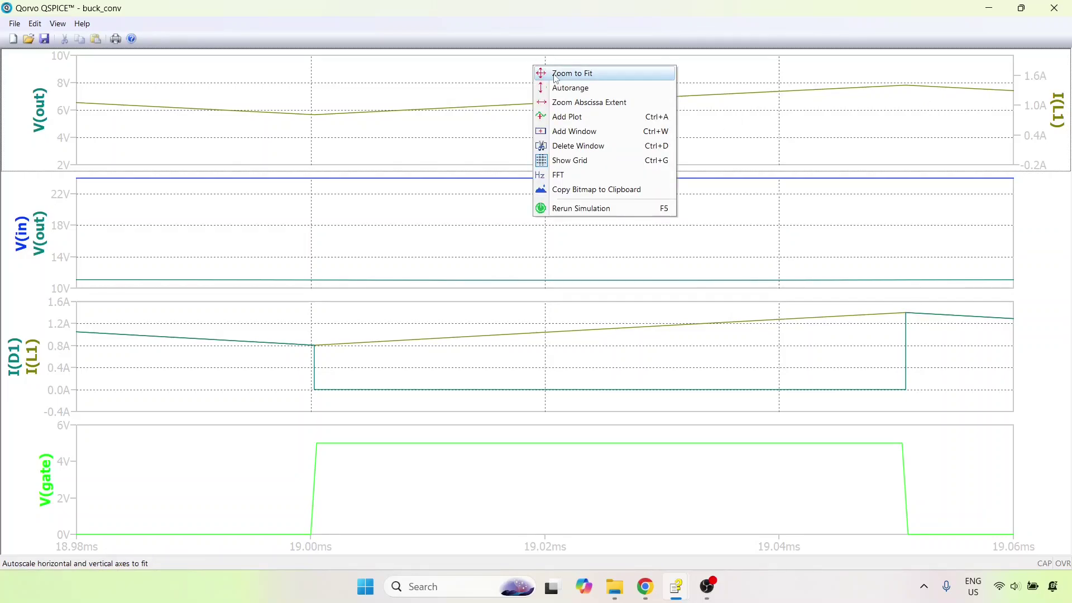
click(555, 75)
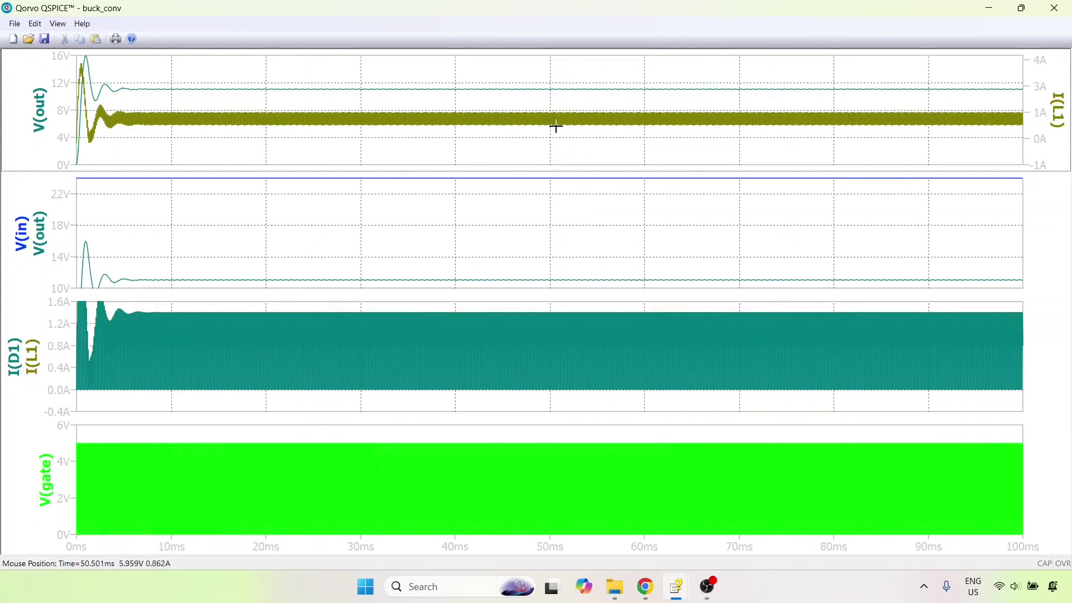
right_click(565, 305)
click(607, 314)
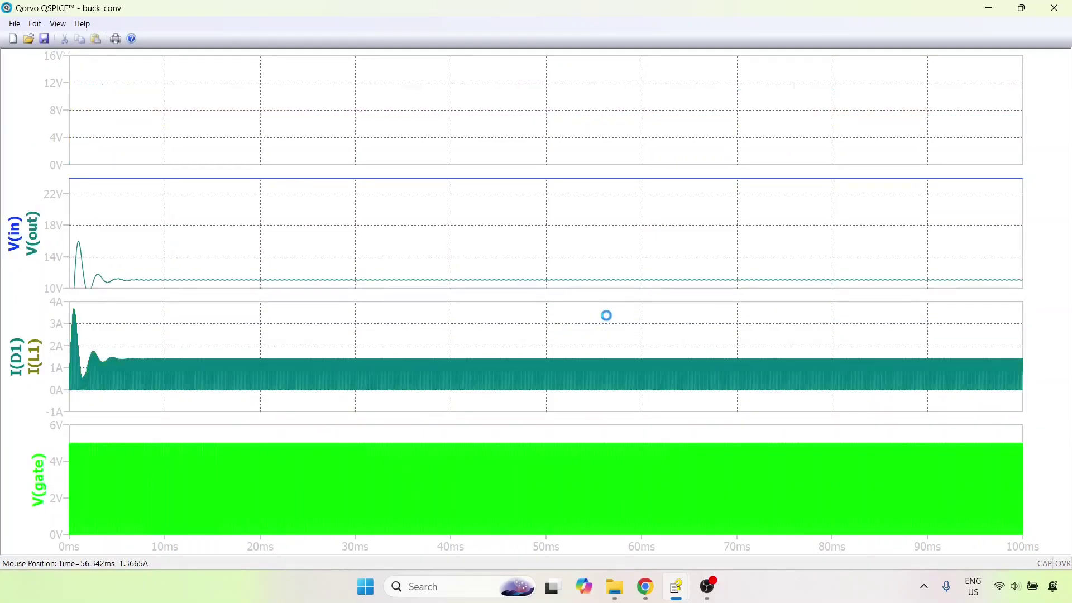
right_click(588, 251)
click(631, 258)
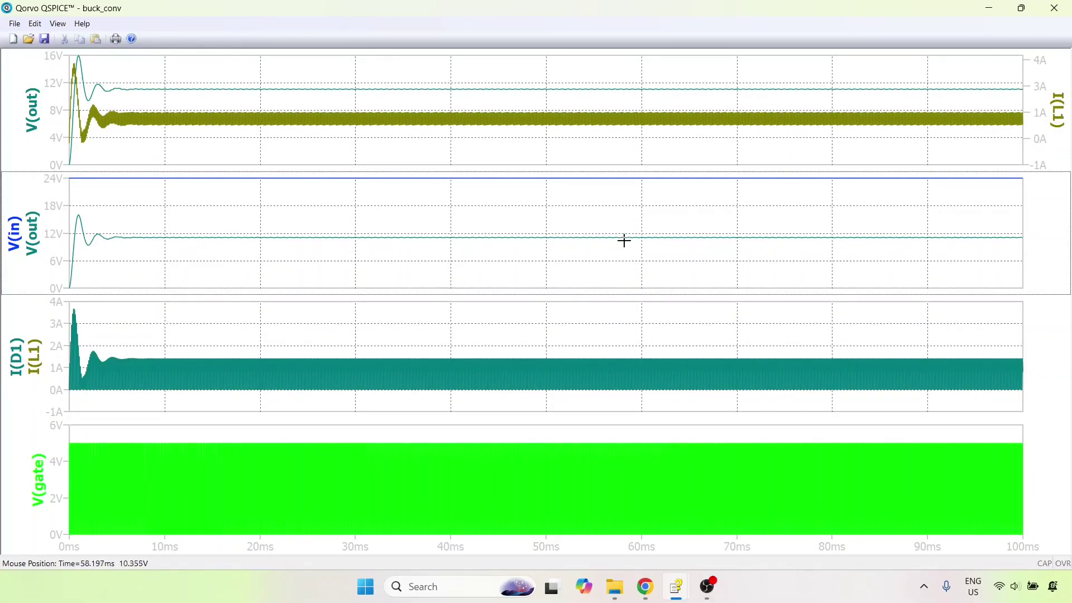
- Zoom in on the output voltage ripple in the V(in)/V(out) plot between 57.0 and 57.8 ms
drag(547, 223, 697, 249)
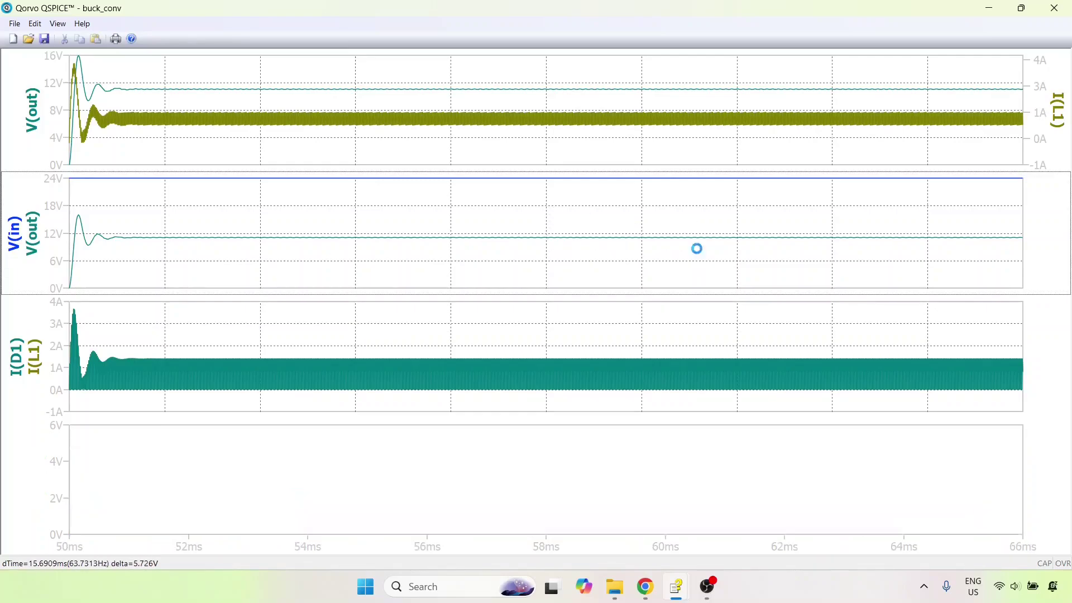
drag(443, 230, 591, 269)
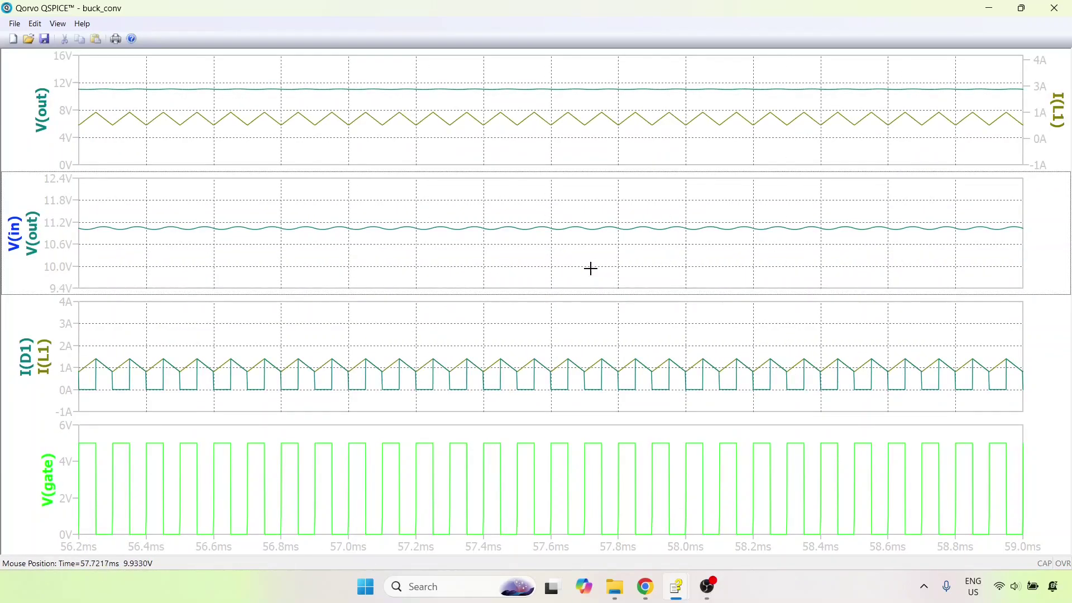
drag(379, 201, 562, 253)
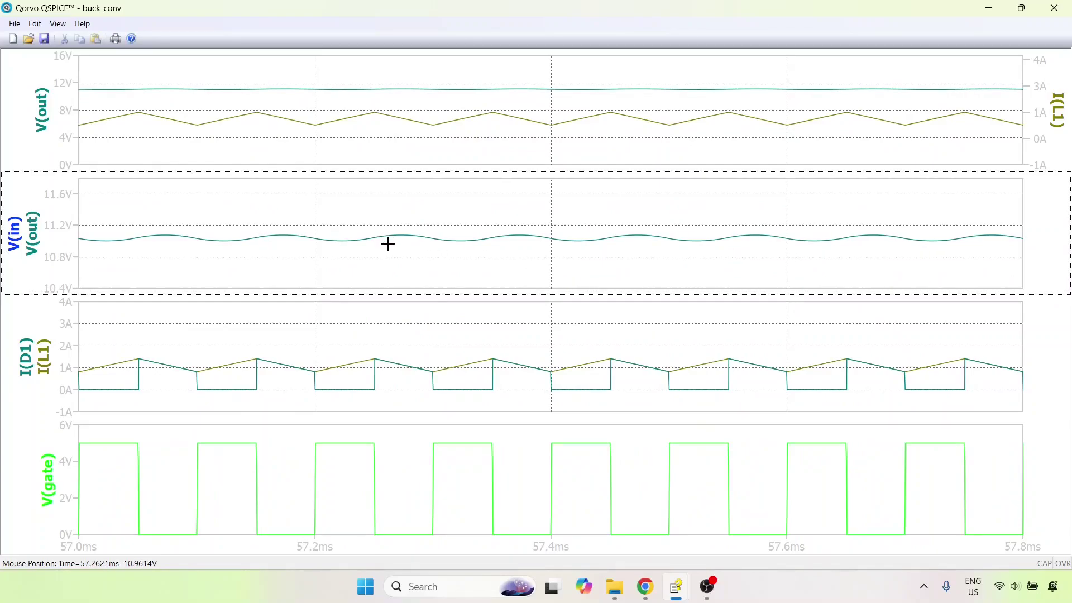
- Return to the schematic and bring the whole buck converter circuit into view
mouse_move(673, 589)
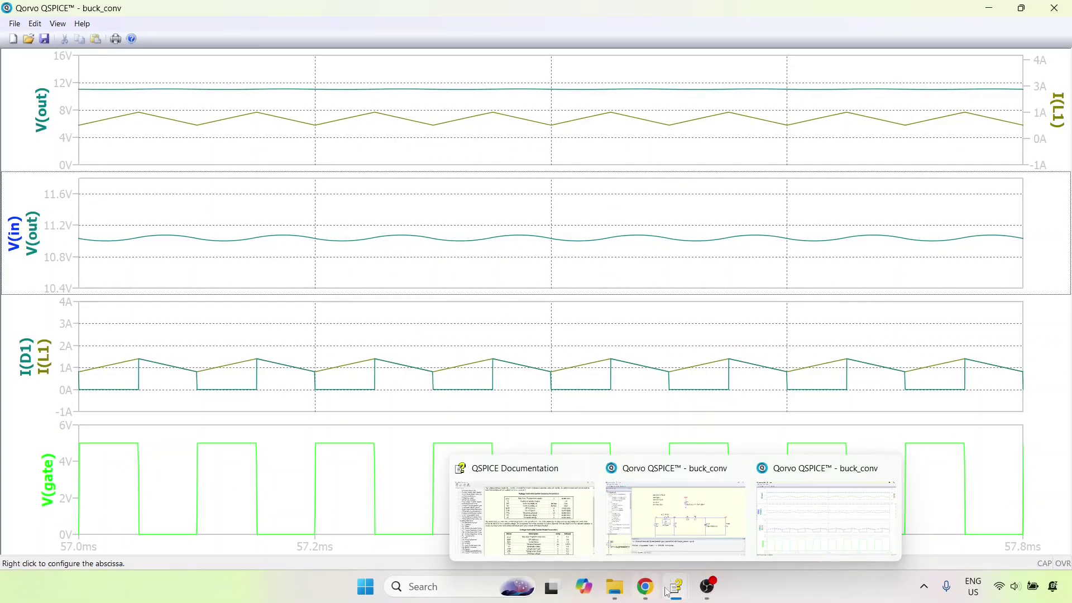
click(647, 517)
drag(546, 239, 495, 191)
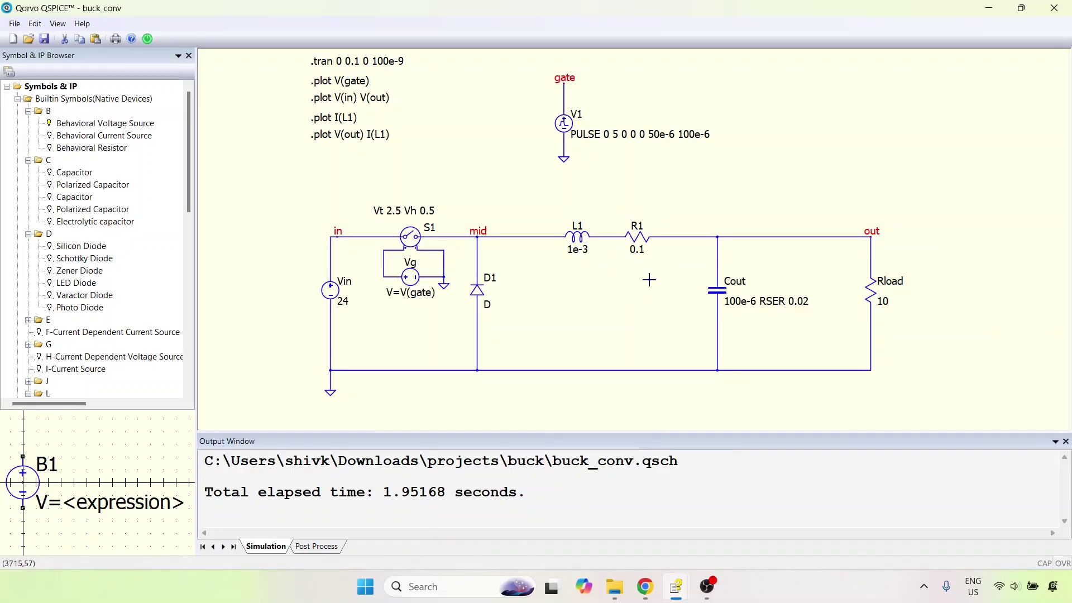
- Open the help page for switch S1 and check the default on resistance (RON) in the Voltage Controlled Switch Model Parameters table
mouse_move(659, 246)
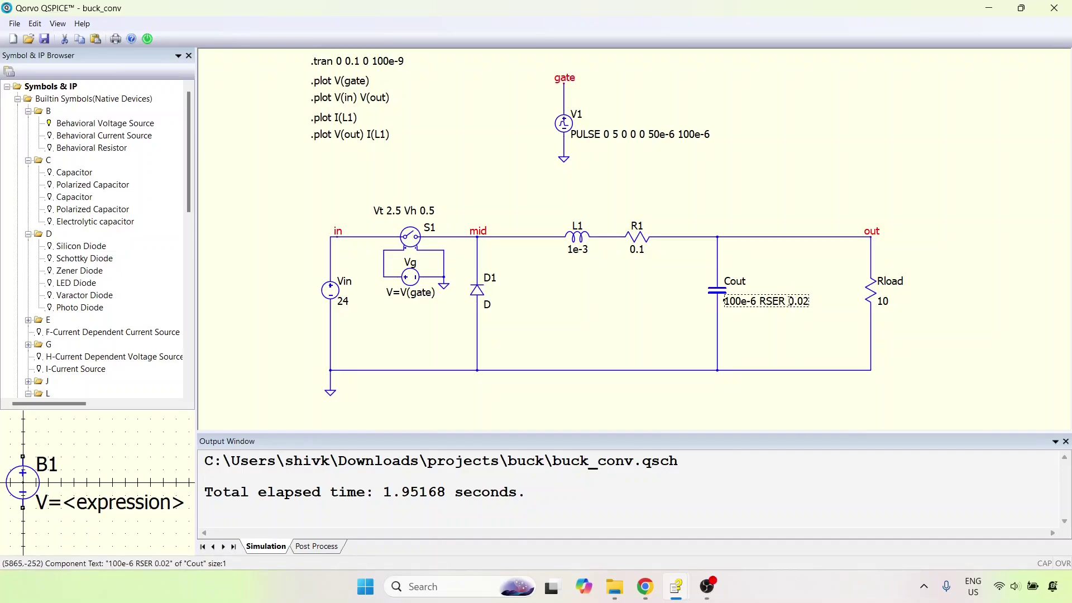
right_click(409, 239)
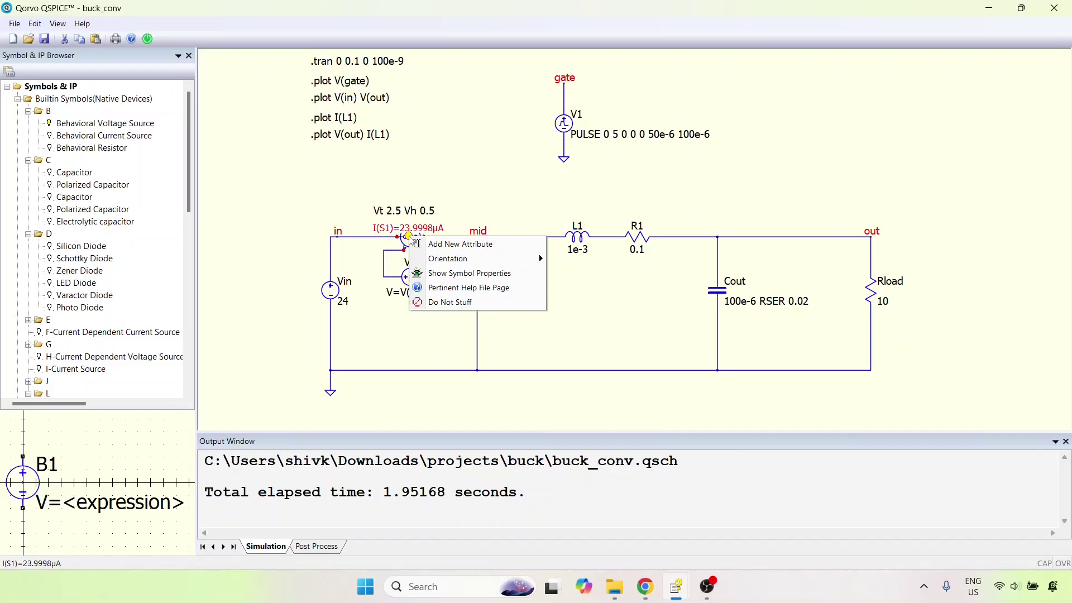
click(446, 288)
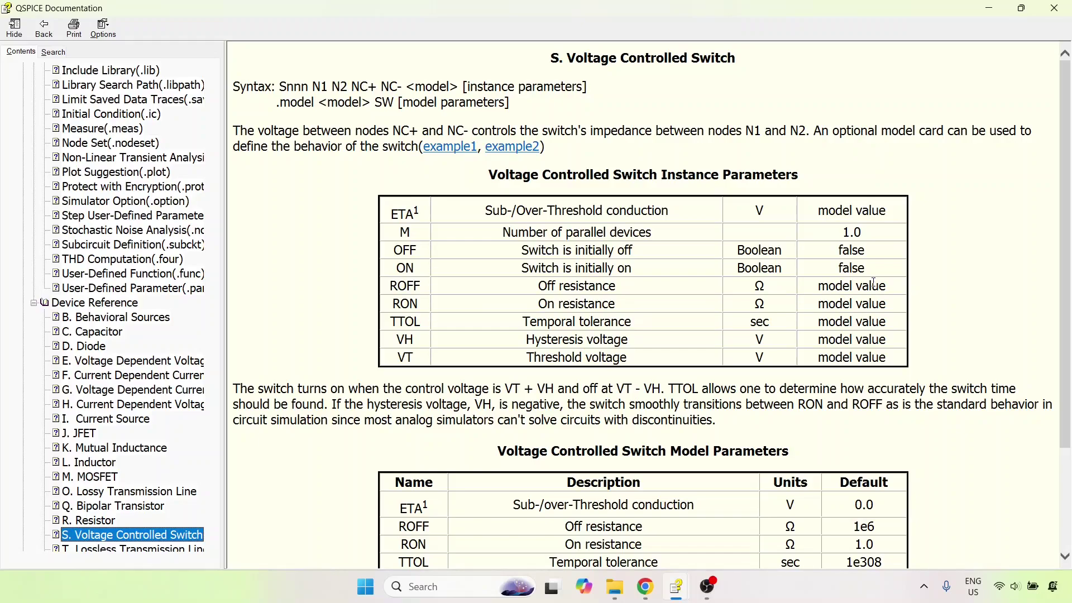
scroll(875, 283, down, 3)
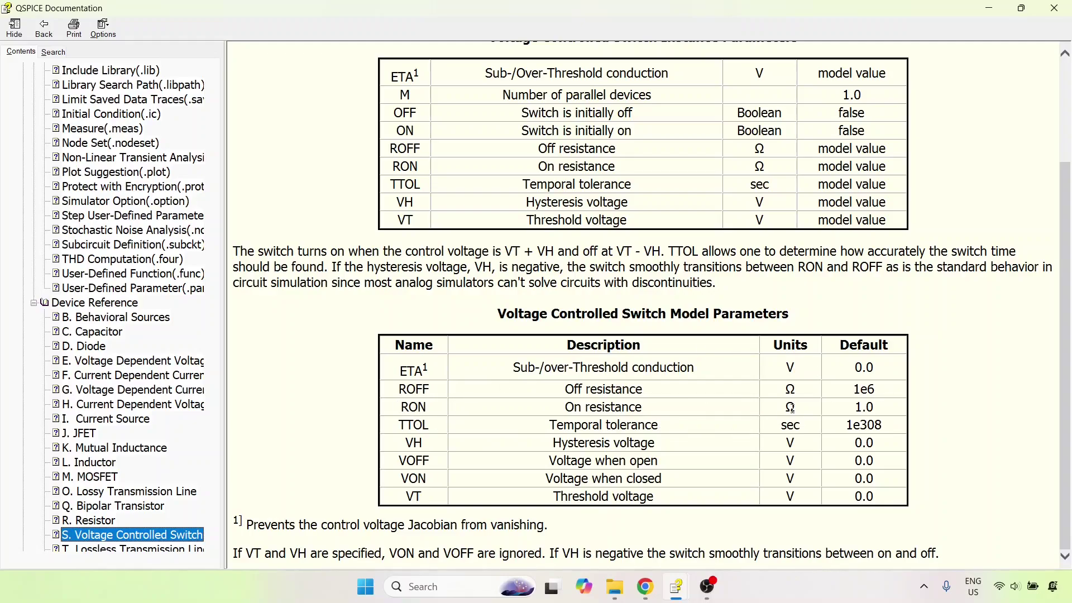
drag(856, 405, 884, 405)
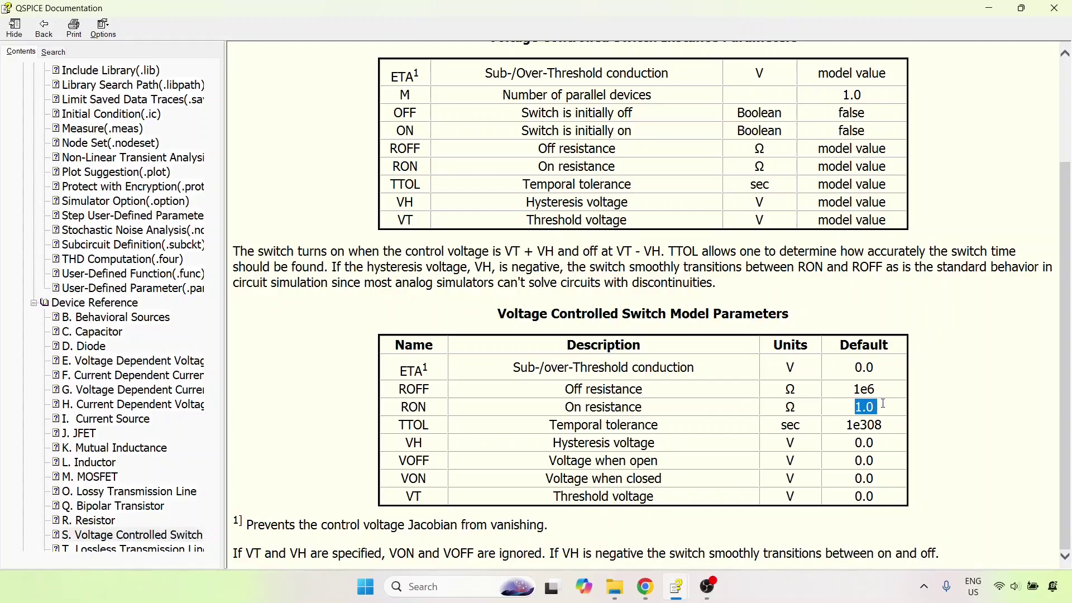
click(876, 409)
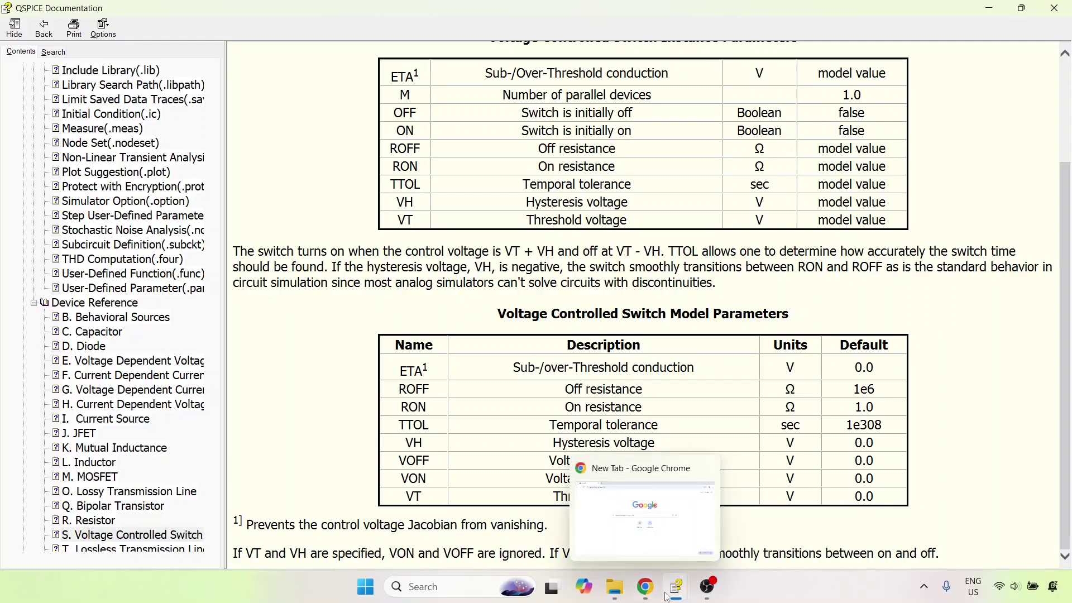
- Add RON 0.01 to switch S1's parameters after Vt 2.5 Vh 0.5, checking the parameter name in the documentation
mouse_move(676, 586)
click(677, 519)
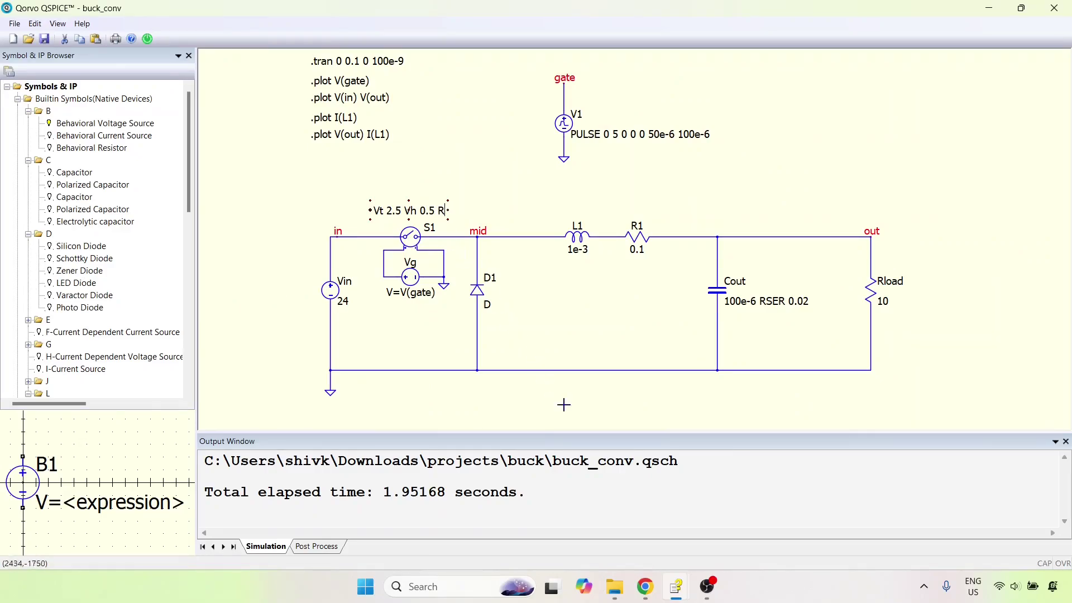
mouse_move(677, 586)
click(550, 519)
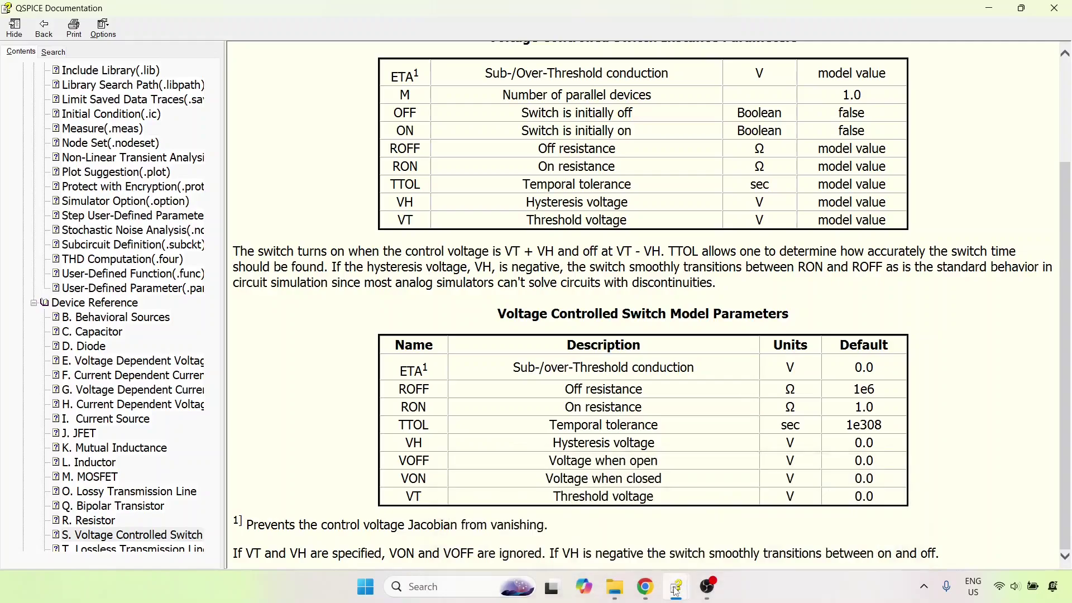
mouse_move(676, 587)
click(734, 514)
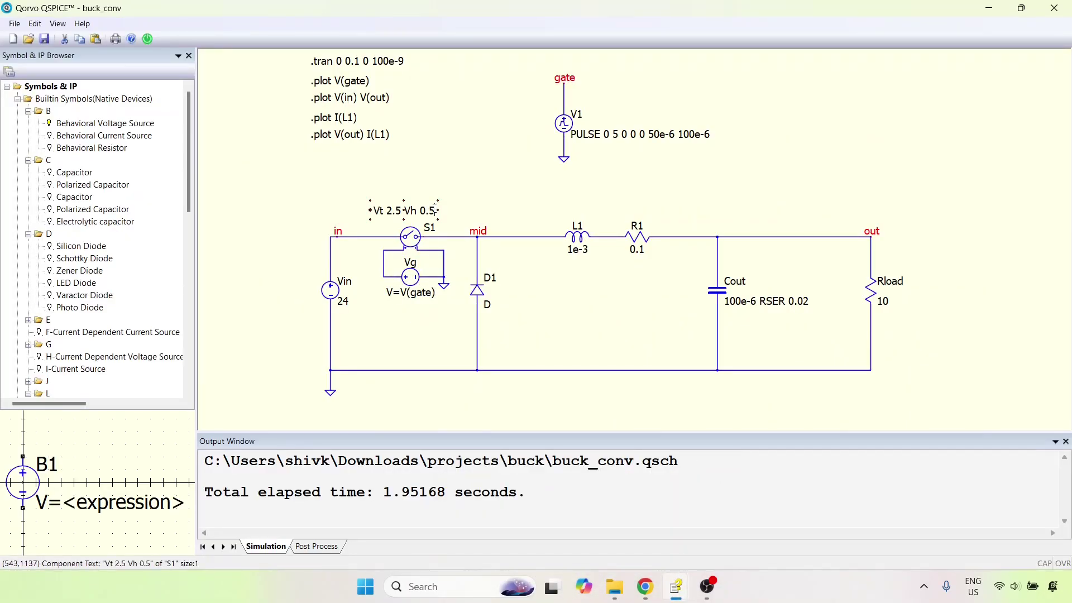
text(ON 0.01)
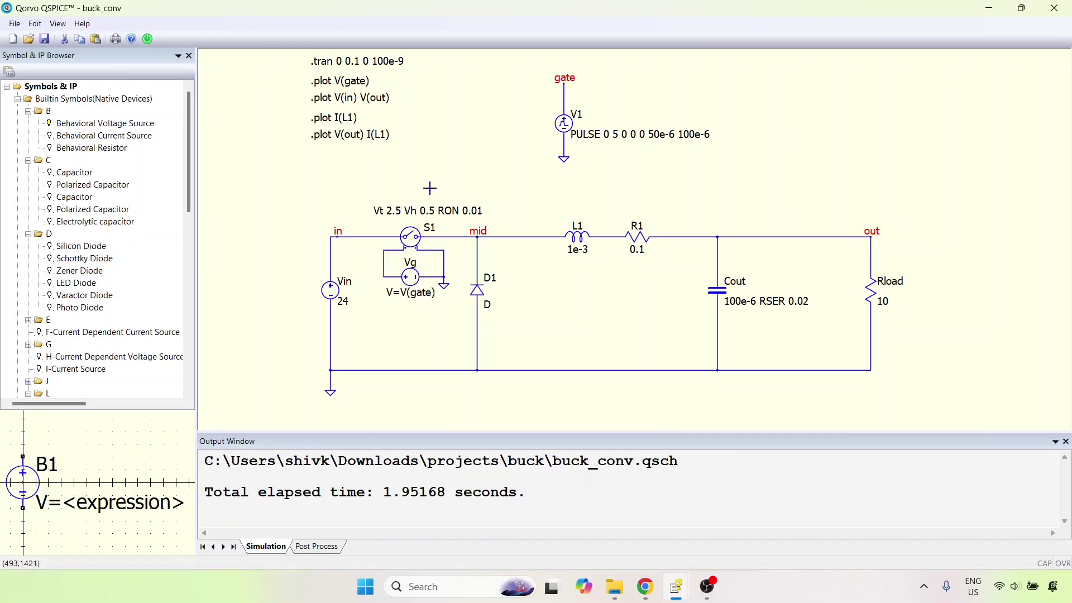
- Rerun the buck converter simulation and bring up the waveform window
right_click(462, 164)
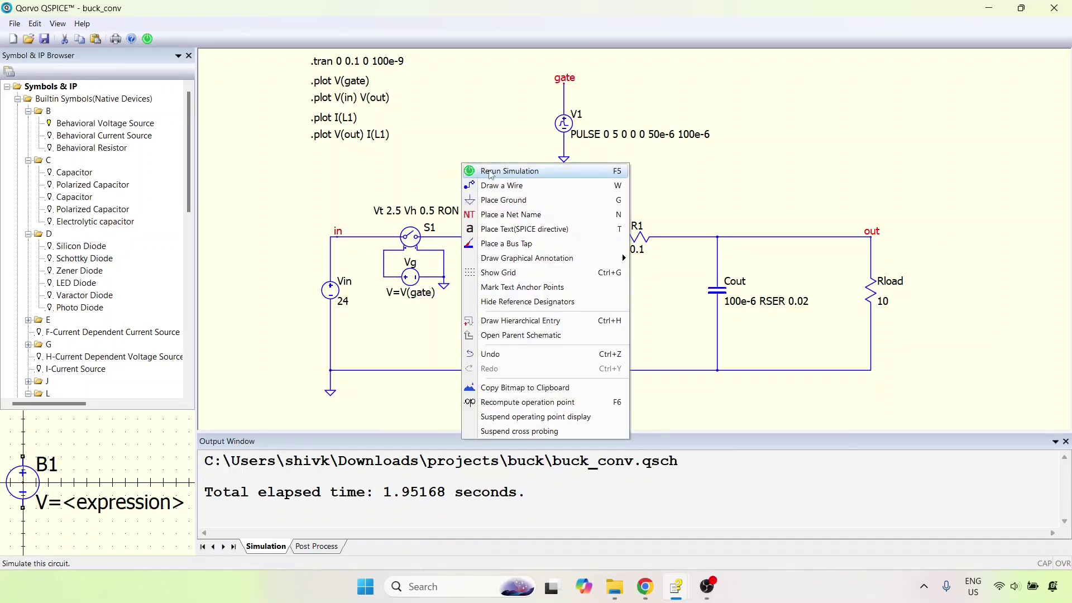
click(491, 171)
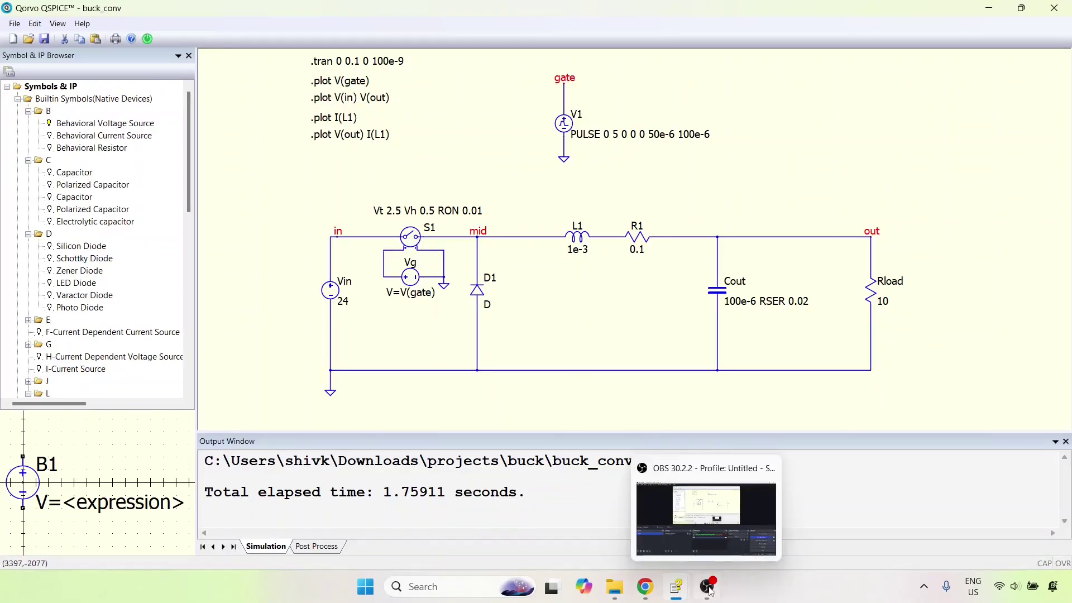
mouse_move(675, 586)
click(837, 505)
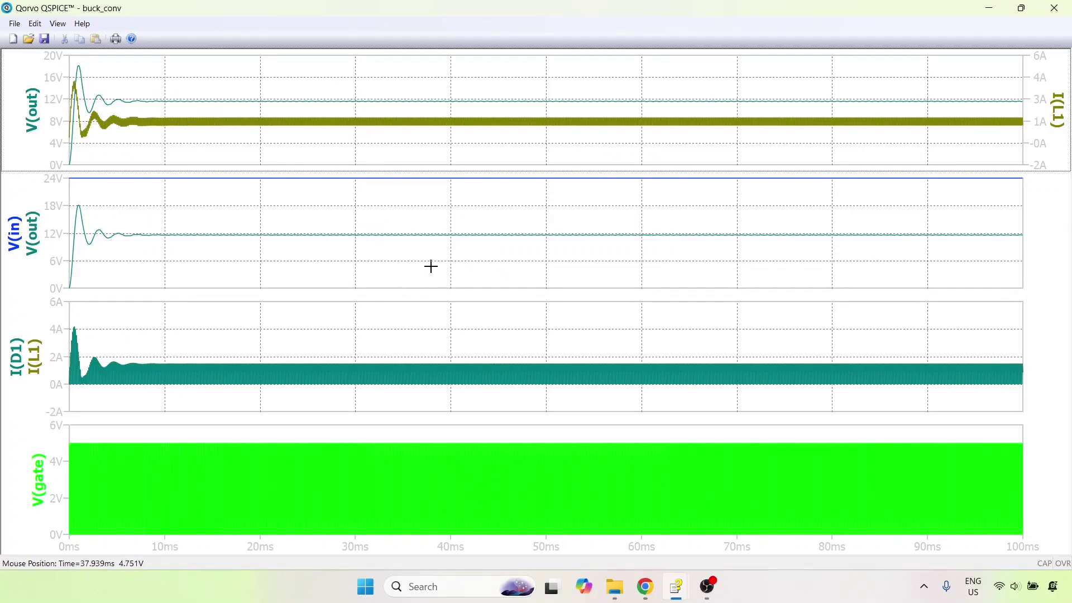
- Zoom in on the output voltage ripple in the V(in)/V(out) plot between 31.7 and 32.2 ms
drag(280, 224, 672, 247)
drag(262, 201, 569, 264)
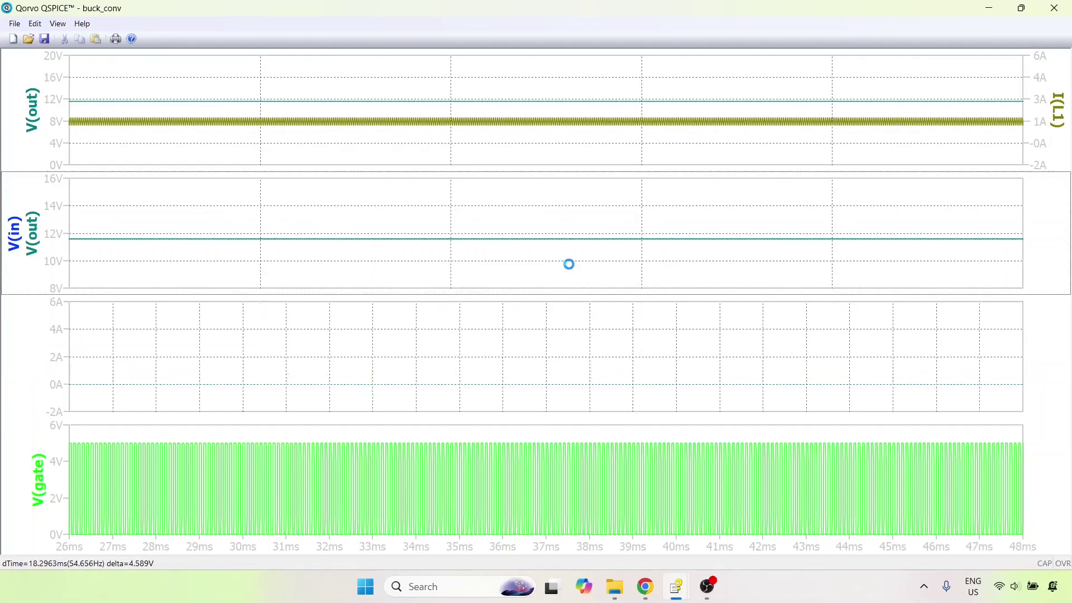
drag(261, 223, 479, 274)
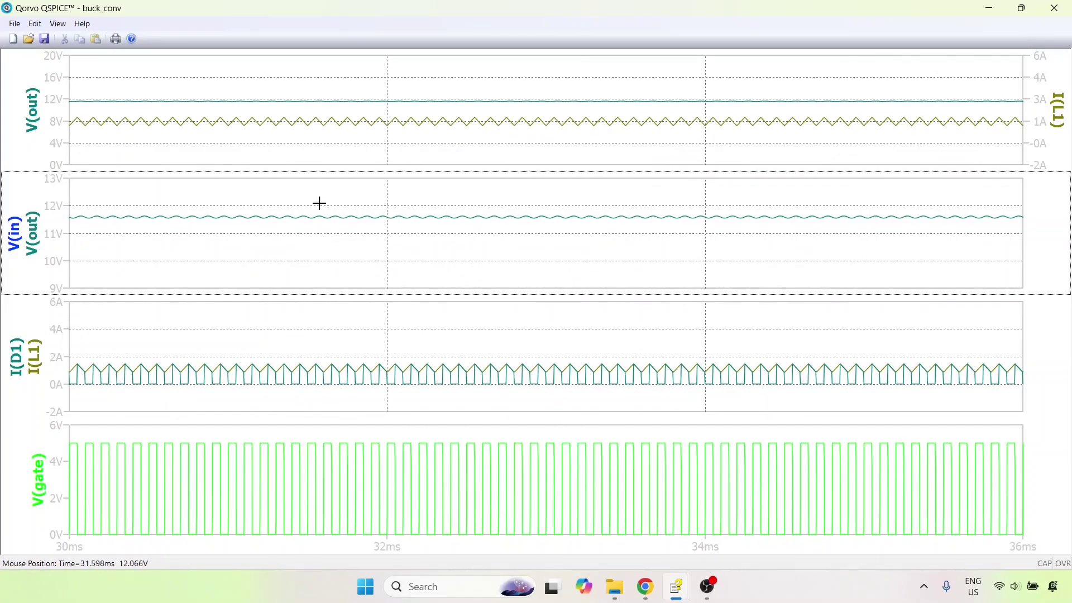
drag(296, 190, 522, 249)
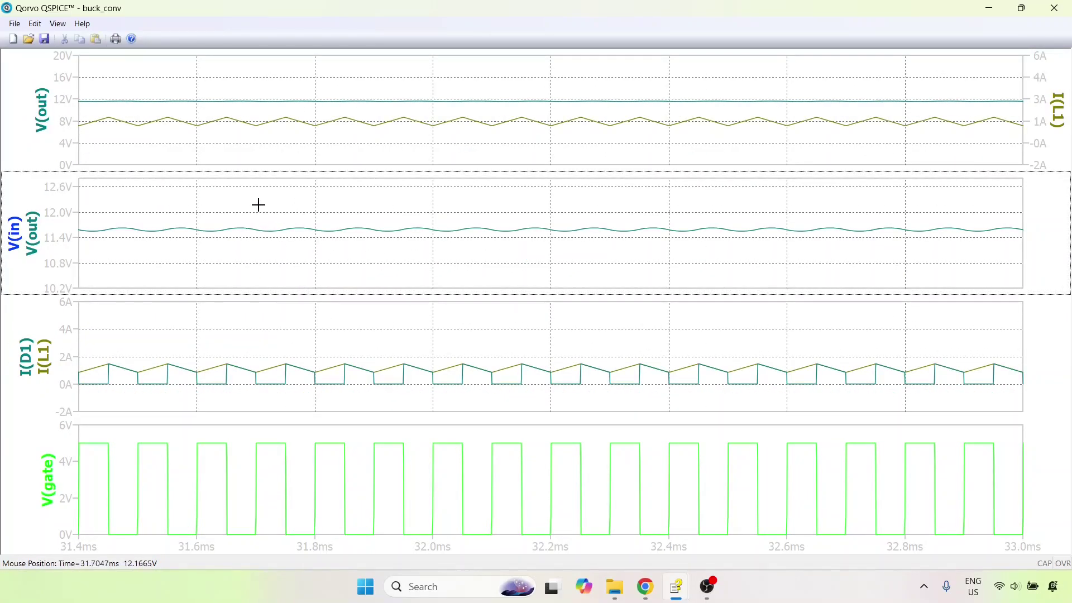
drag(259, 205, 603, 272)
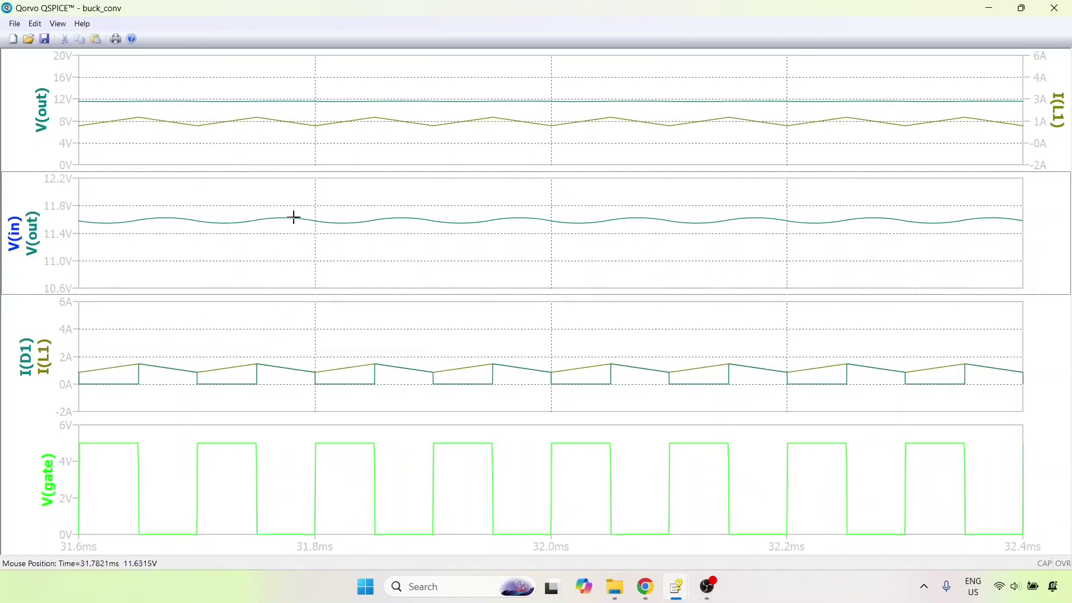
drag(254, 199, 734, 254)
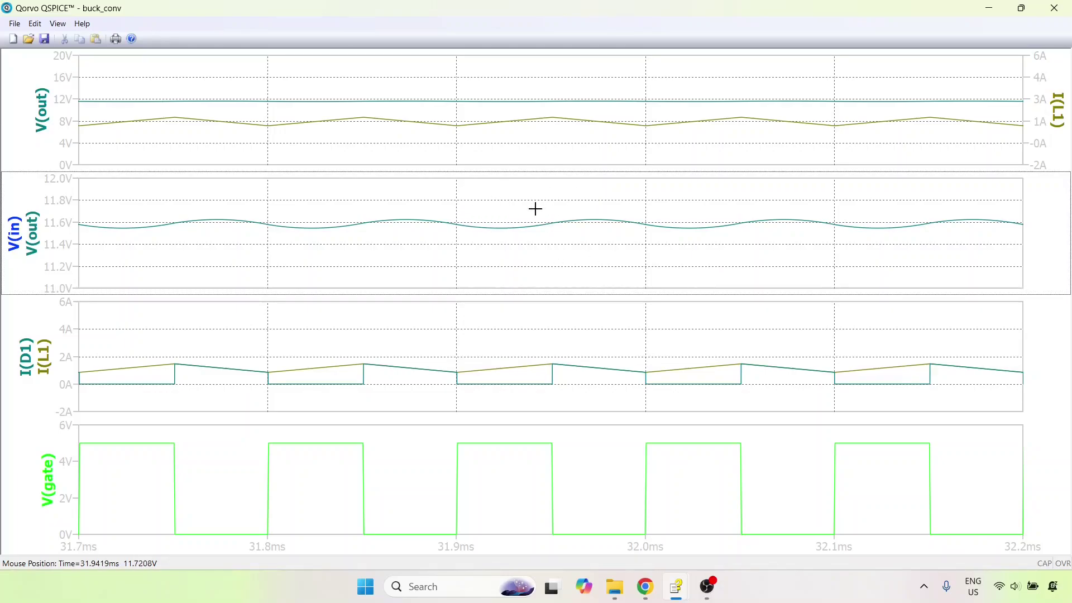
- Review the whole buck converter schematic, including its inductor, R1 and output capacitor, and return to the waveform plots
mouse_move(676, 587)
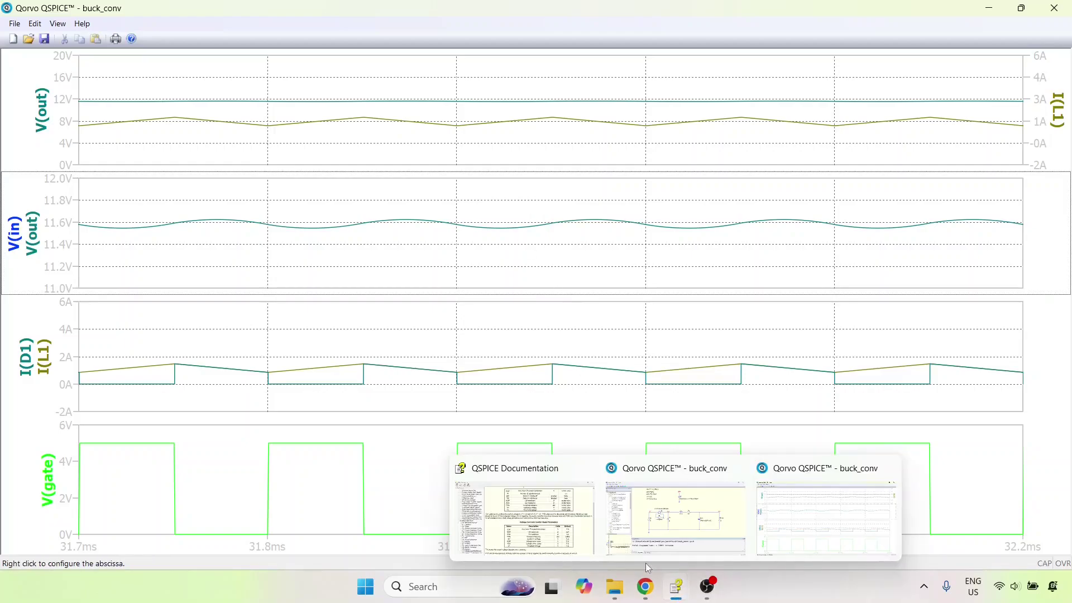
click(668, 516)
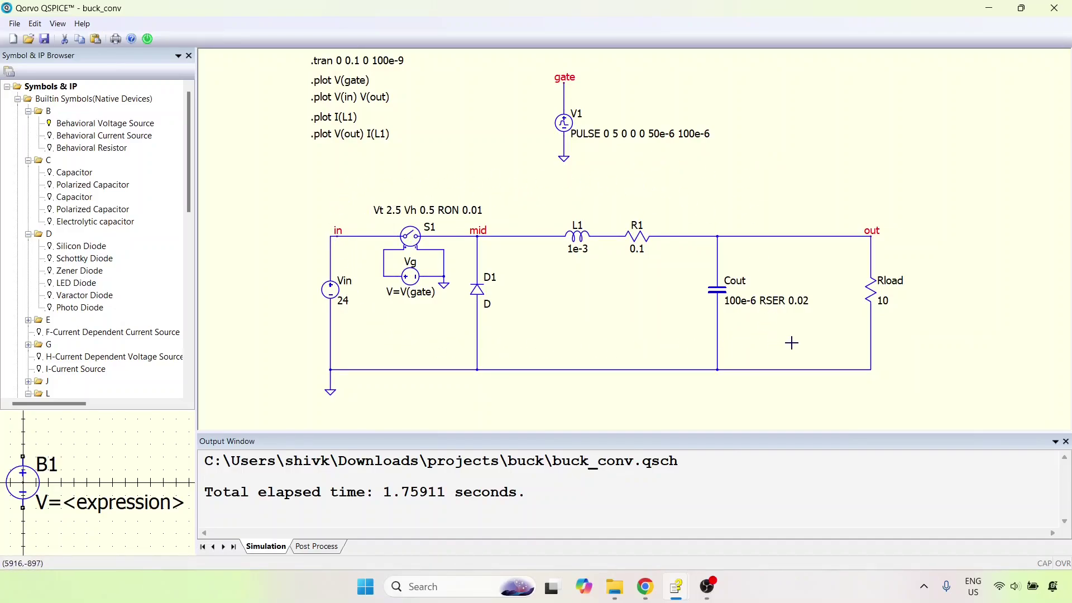
scroll(695, 175, up, 1)
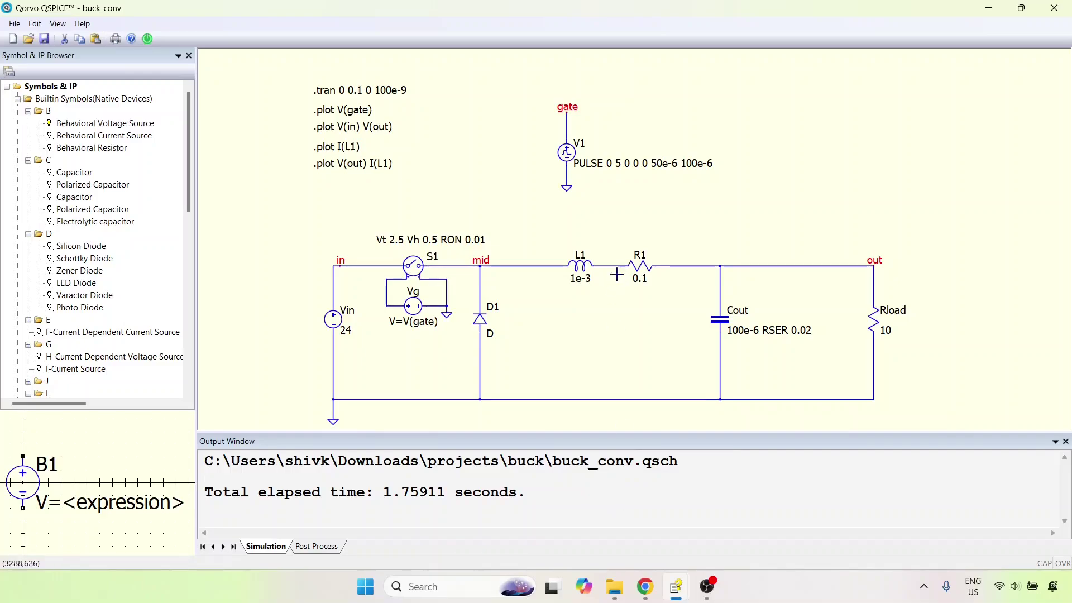
drag(602, 334, 594, 309)
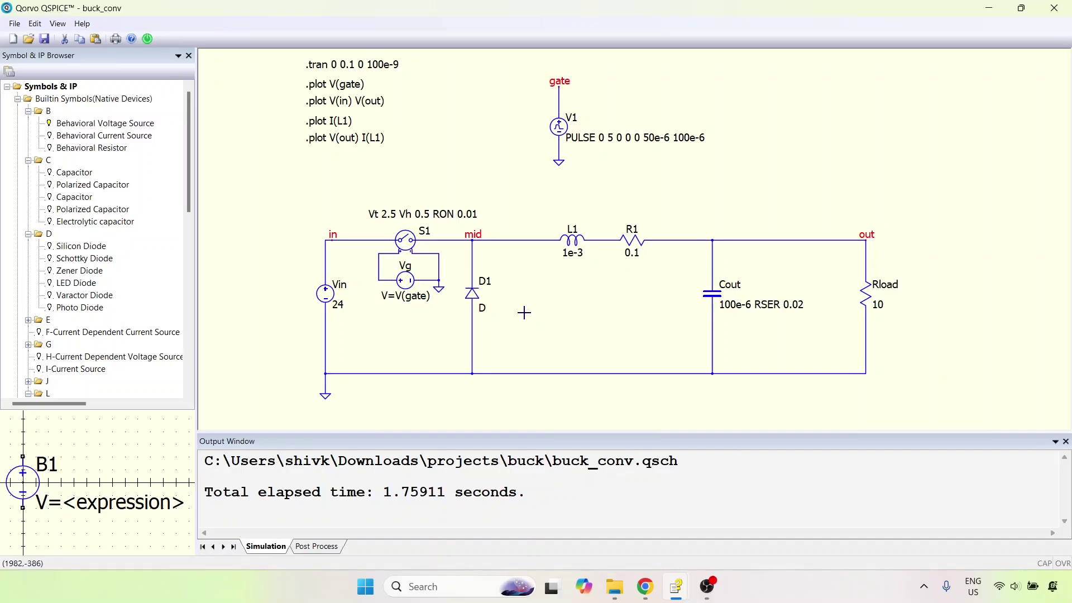
mouse_move(670, 591)
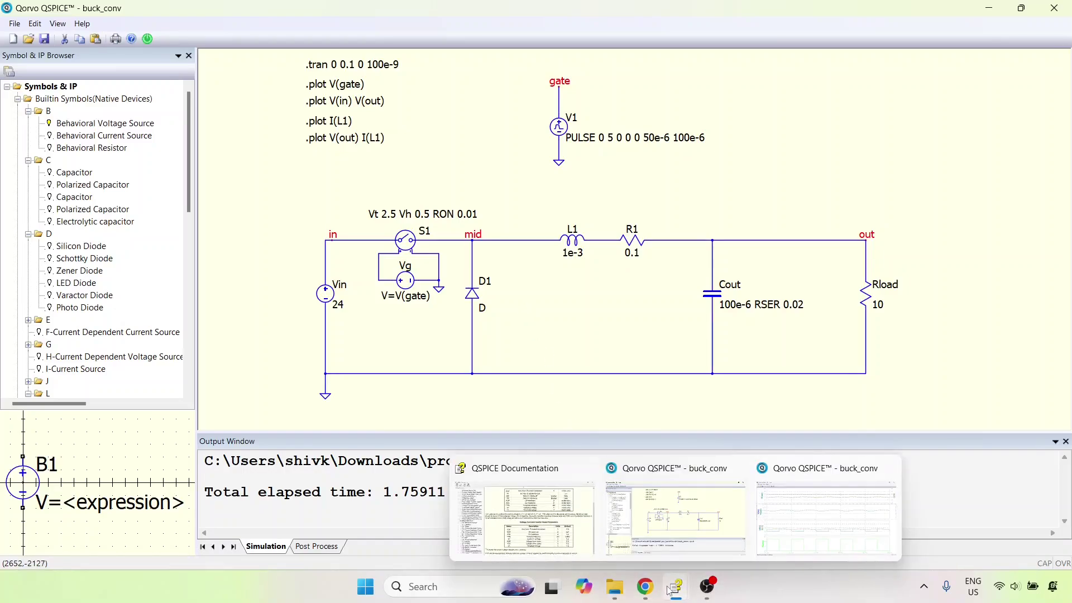
click(766, 520)
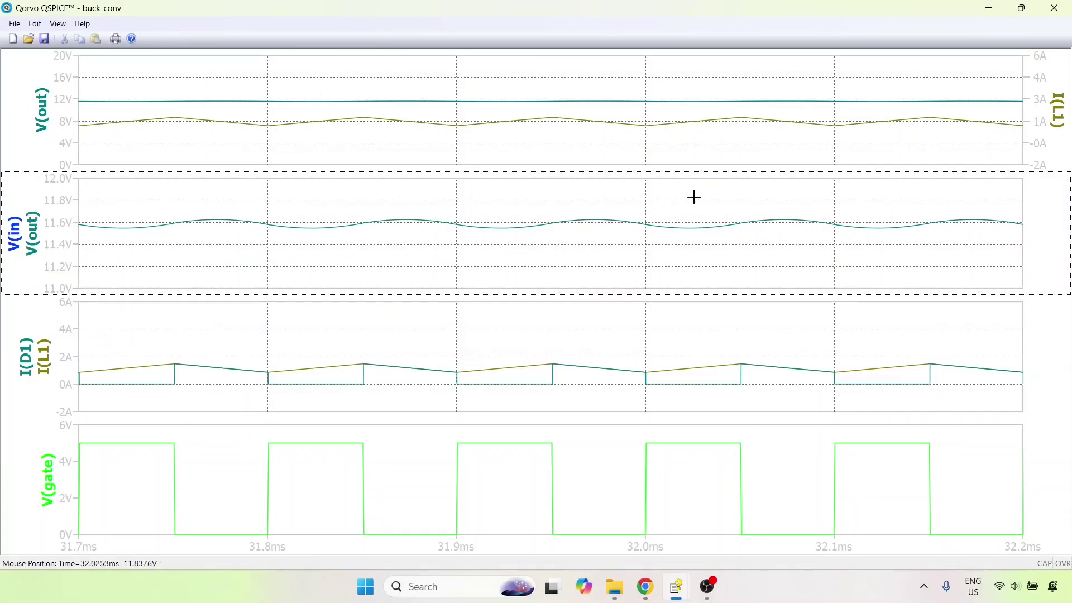